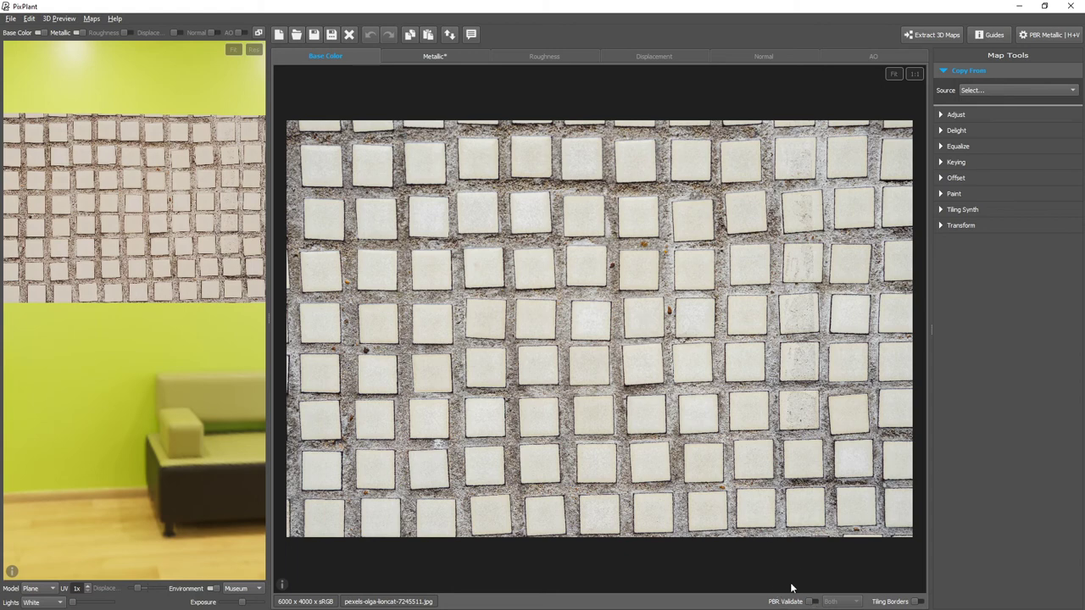
Step: Return from the Metallic map to the tile Base Color and check it under PBR Validate for Both materials
click(479, 56)
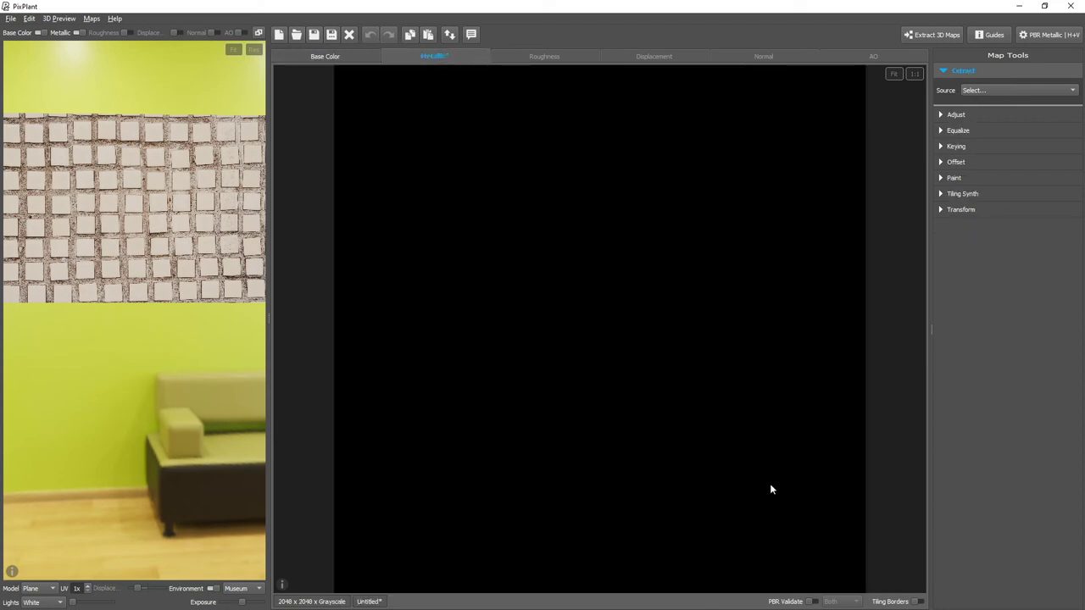
click(343, 59)
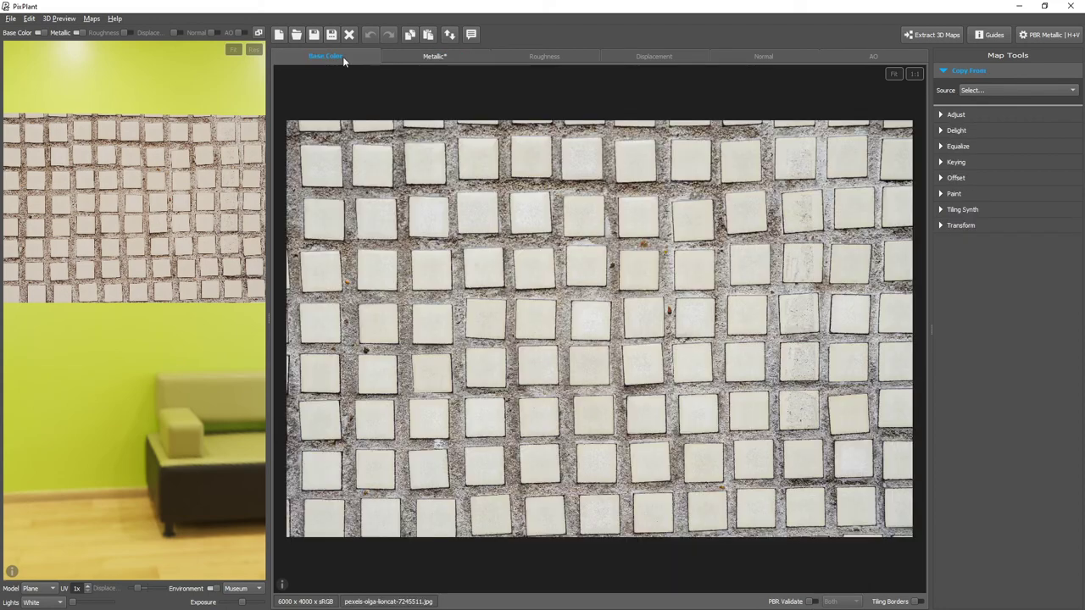
click(787, 603)
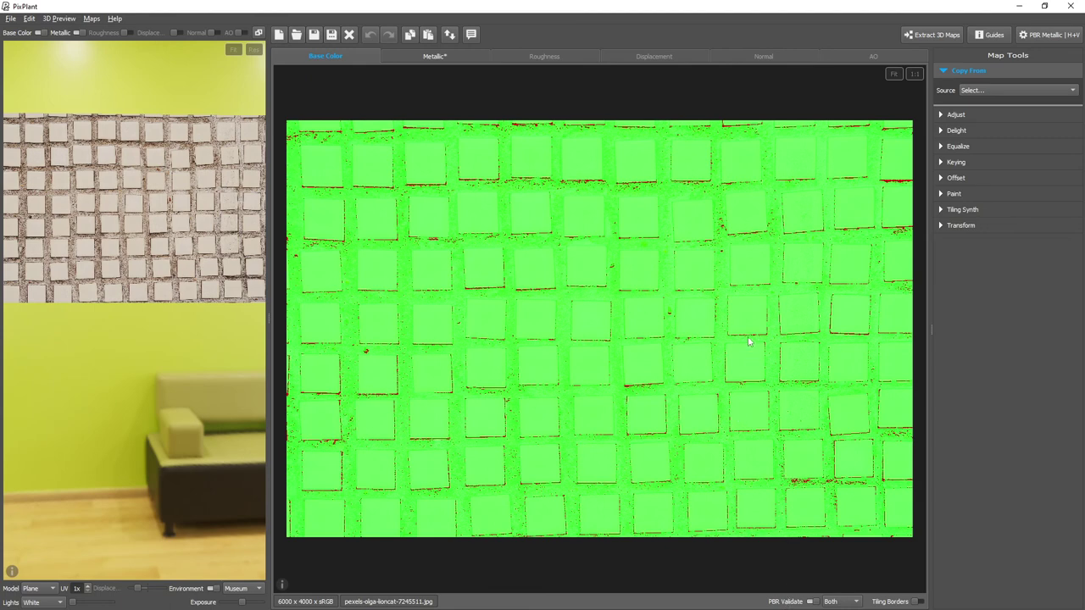
key(v)
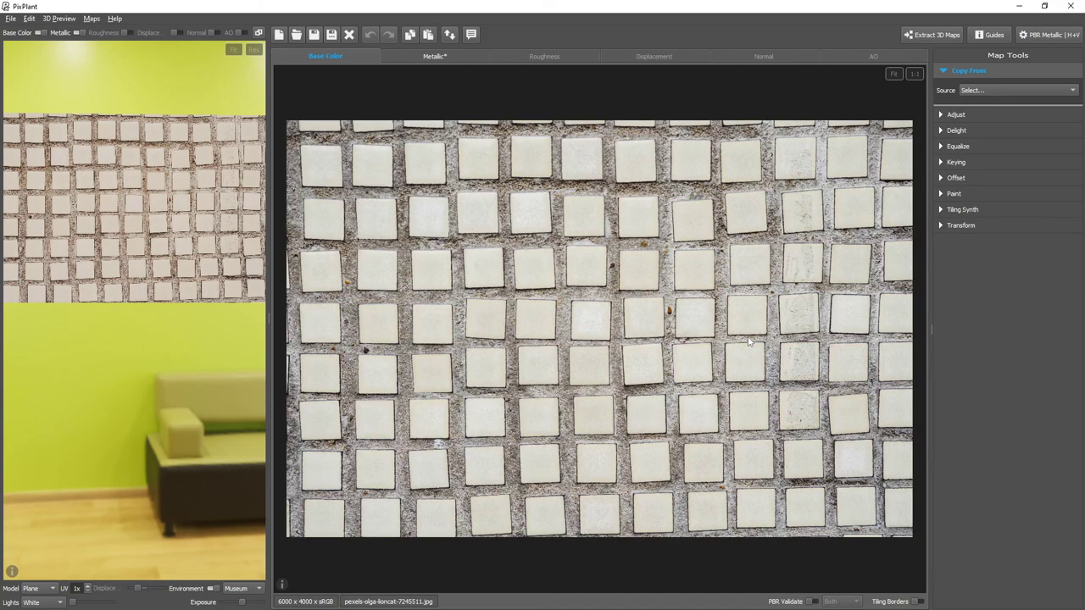
key(v)
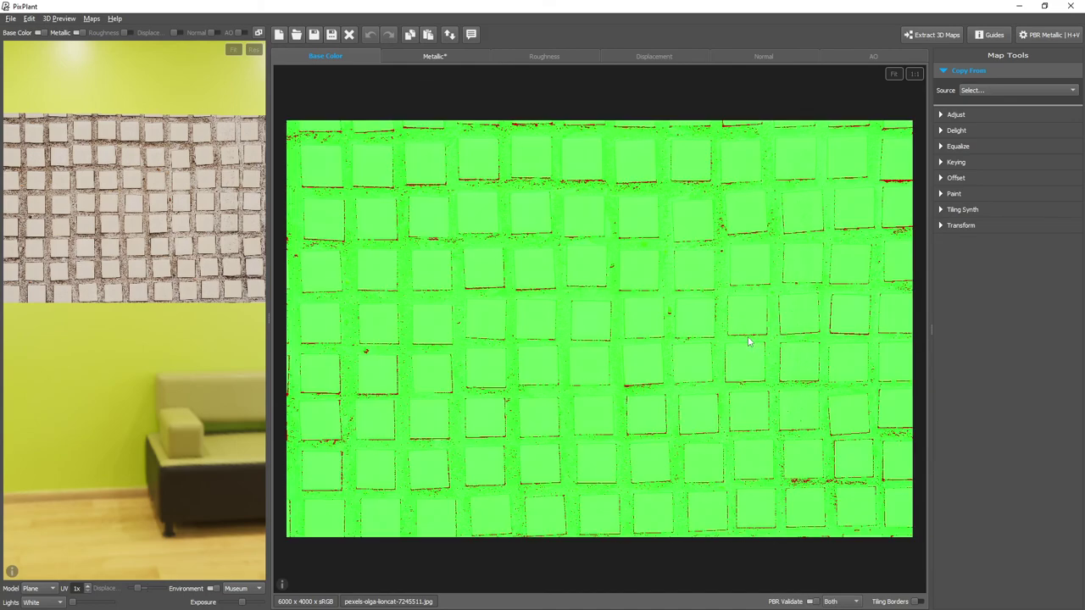
click(855, 602)
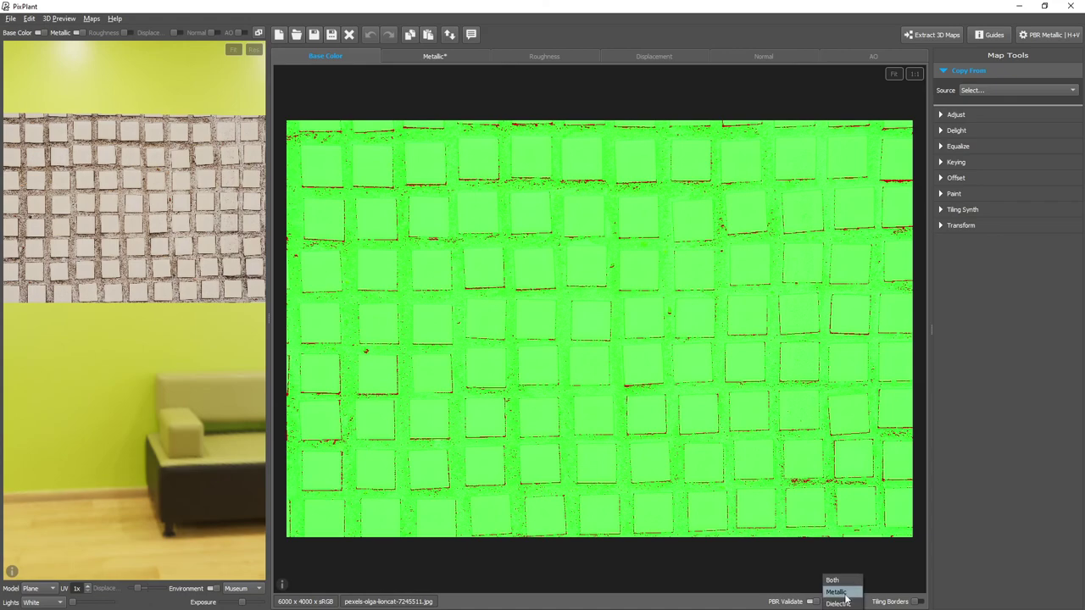
click(836, 583)
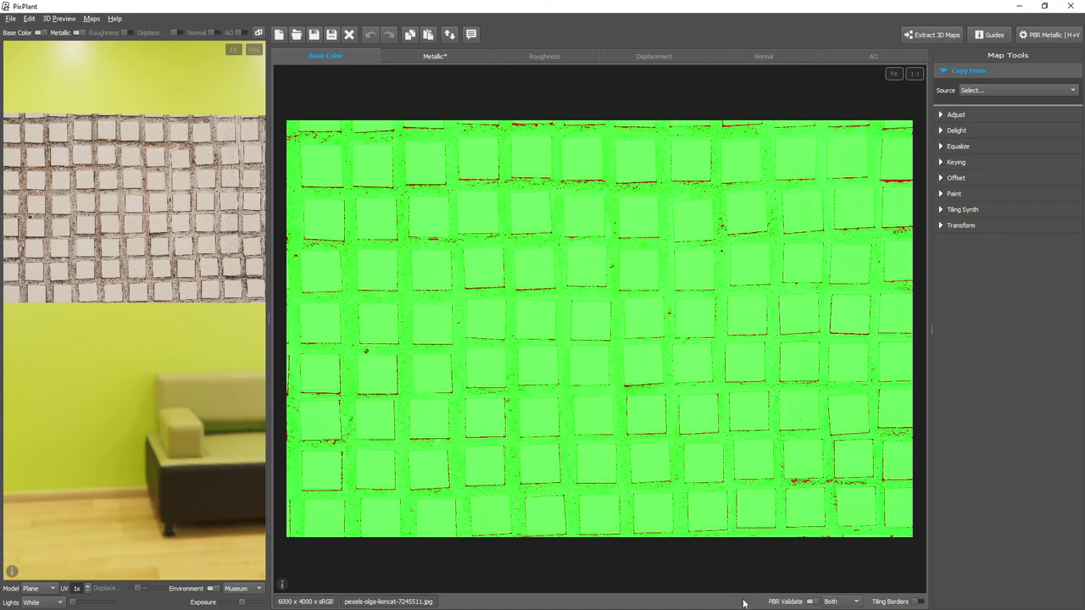
click(767, 603)
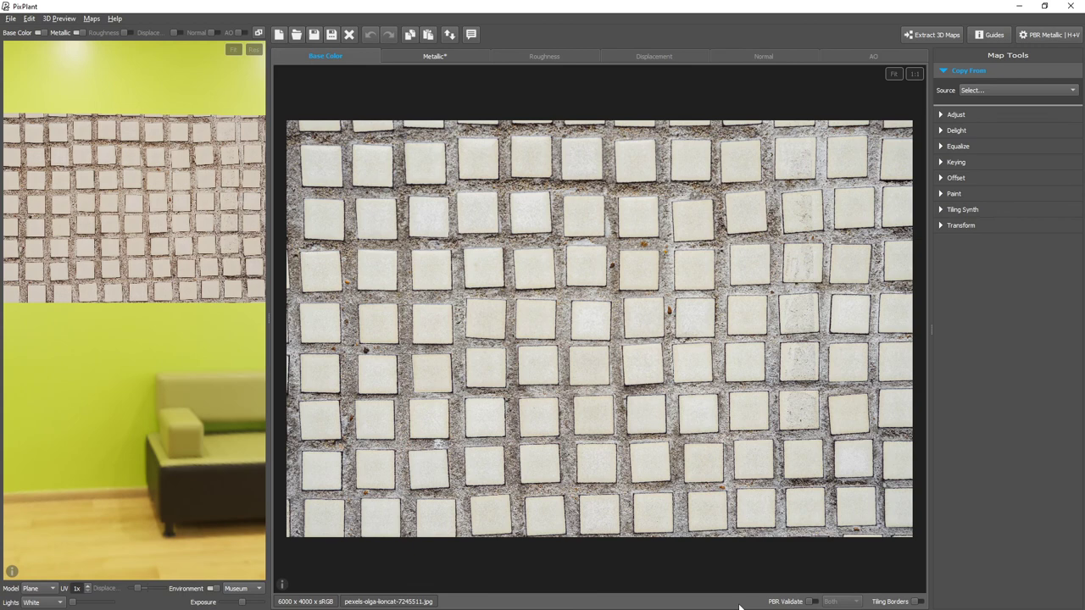
click(437, 57)
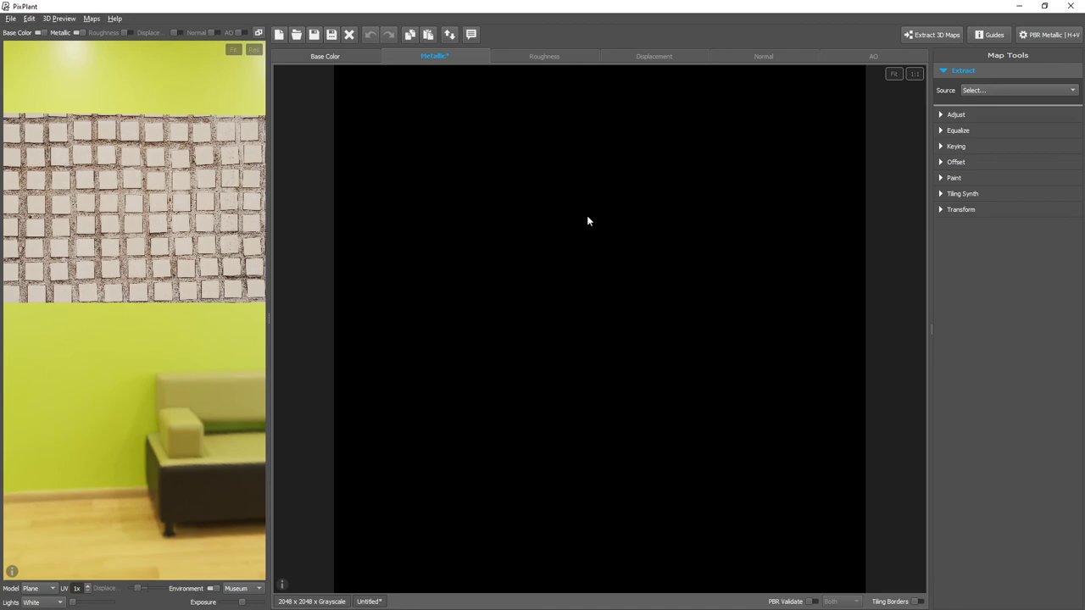
click(357, 52)
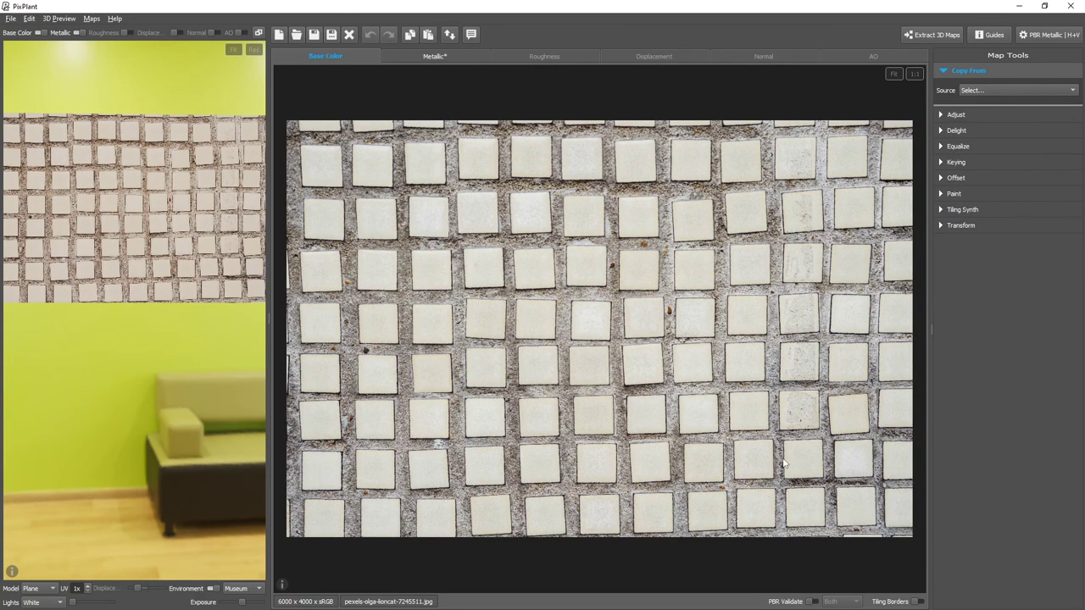
click(788, 602)
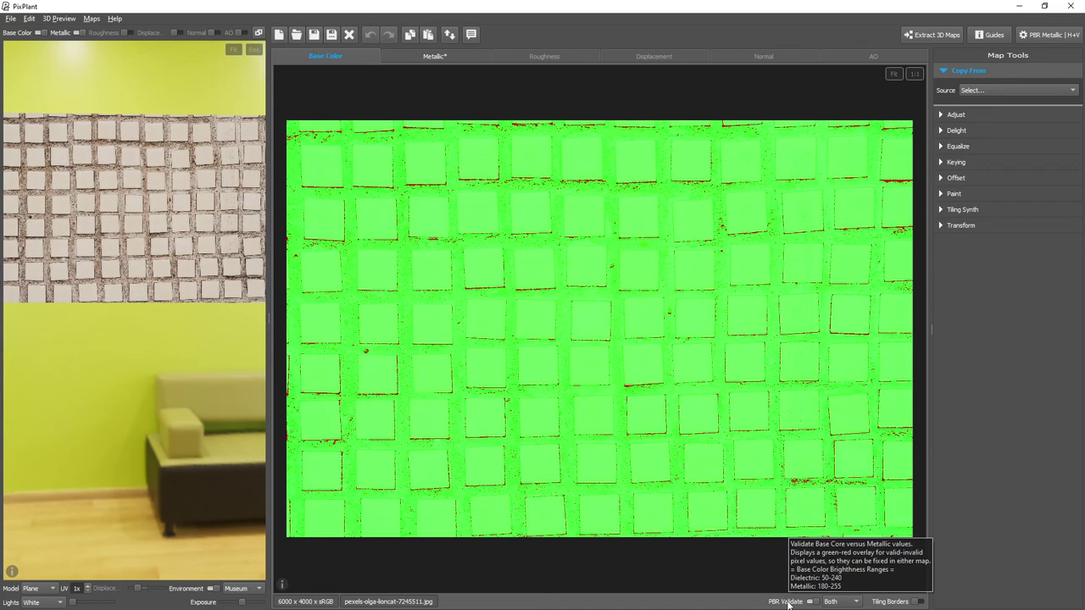
click(810, 602)
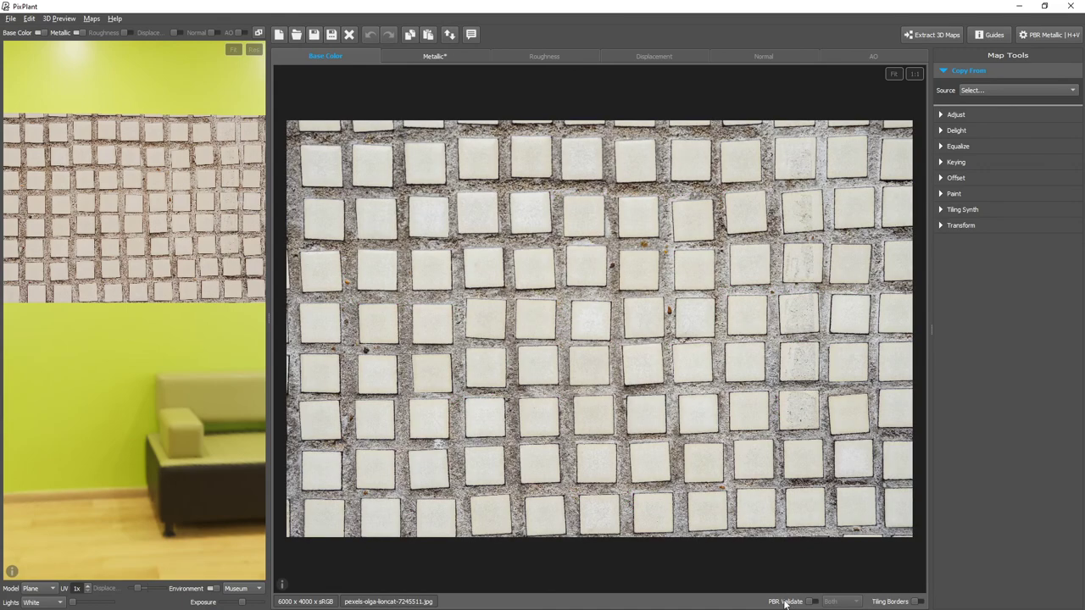
Step: Select the Paint brush and sample the light grey colour of a tile
click(1005, 193)
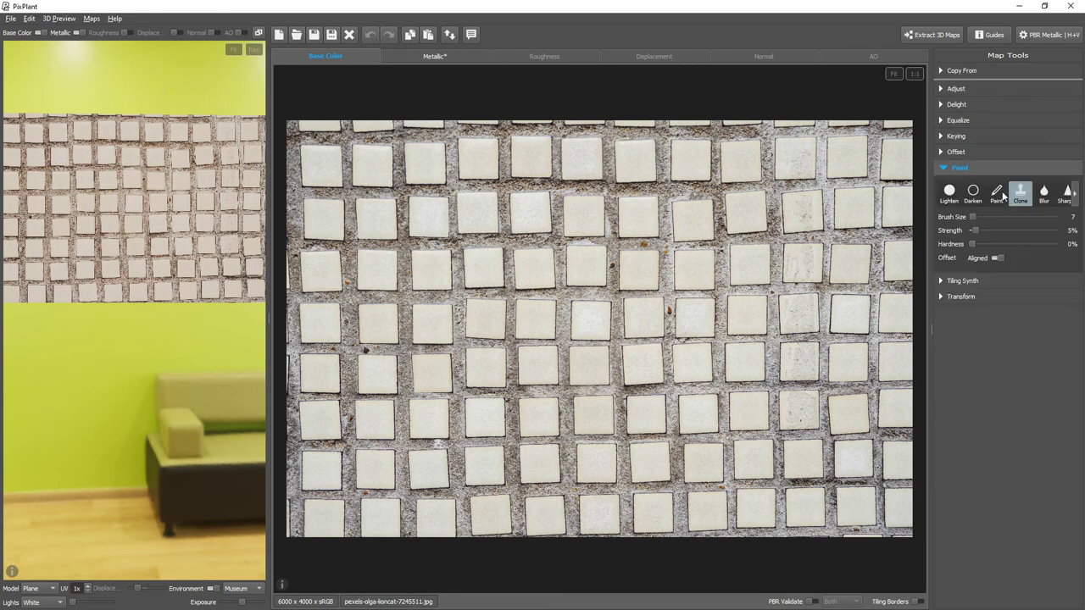
click(997, 195)
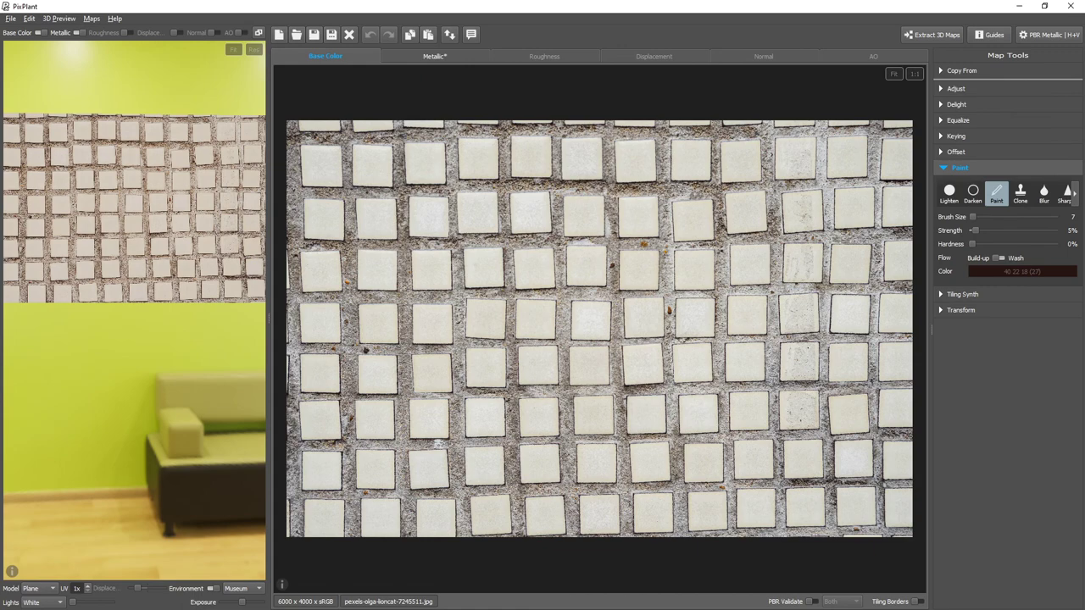
ctrl+click(828, 314)
scroll(829, 315, up, 3)
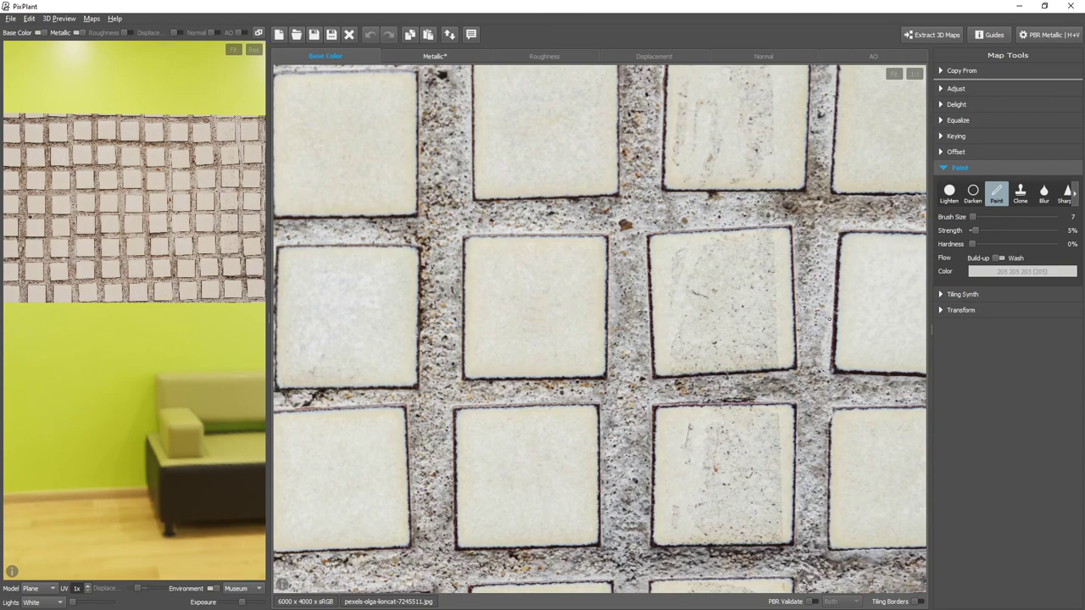
scroll(829, 317, up, 2)
Step: Sample dark red 57 28 24 (brightness 36) from the tile border and check it against validation
ctrl+click(848, 306)
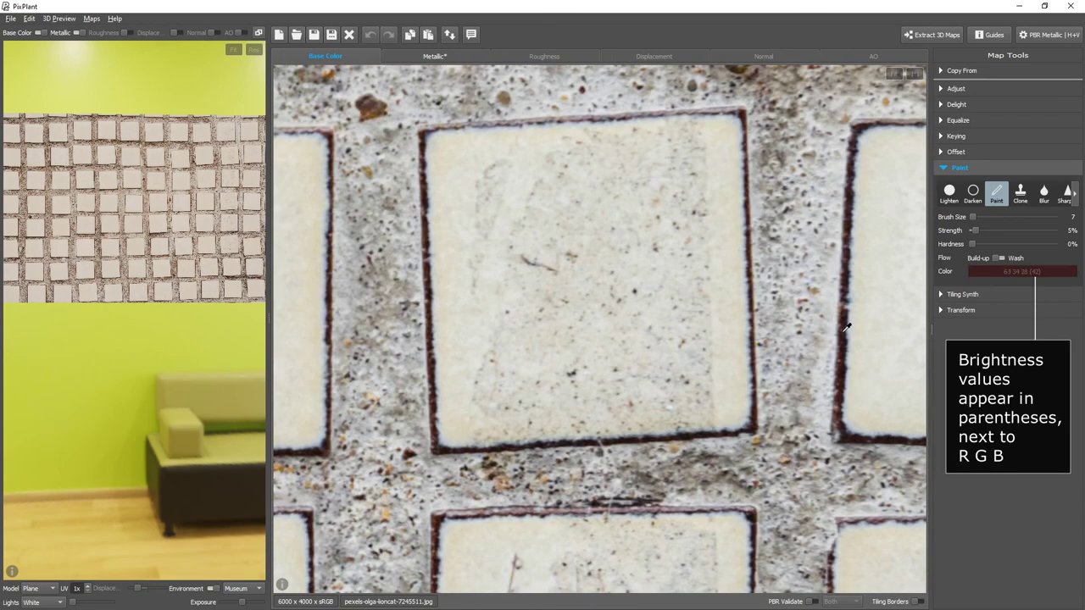
ctrl+click(845, 343)
click(787, 603)
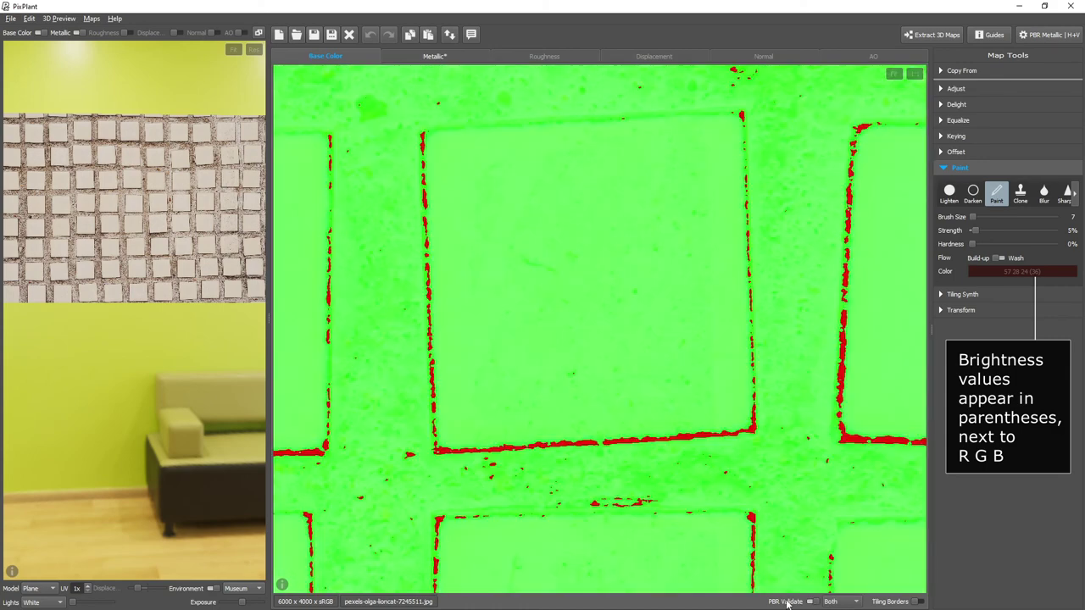
click(786, 603)
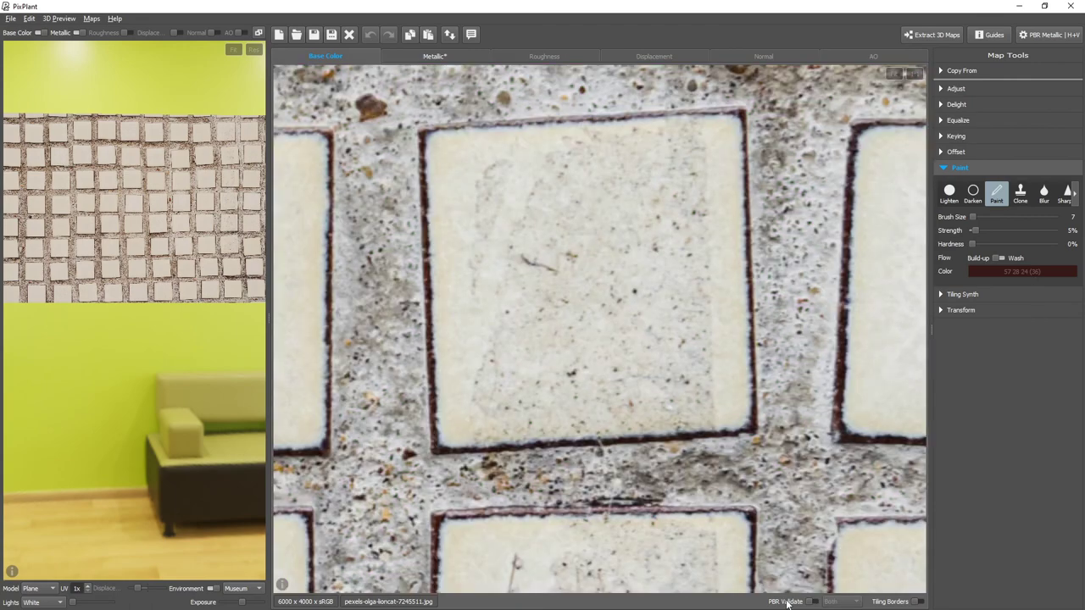
Step: Try a +17% brightness Intensity with validation on, then undo it back to 0%
click(787, 603)
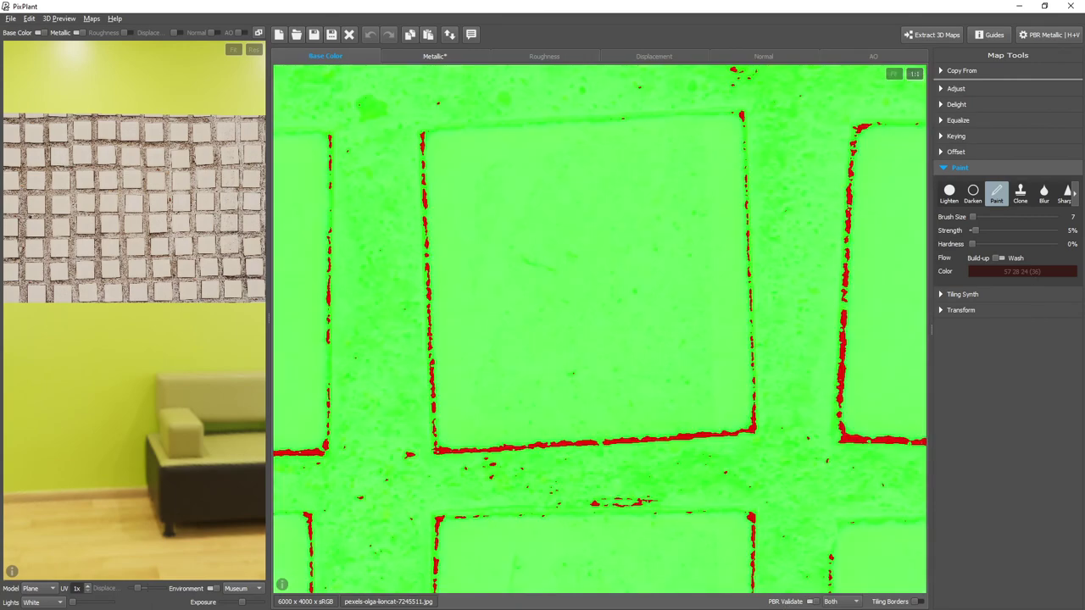
click(1001, 88)
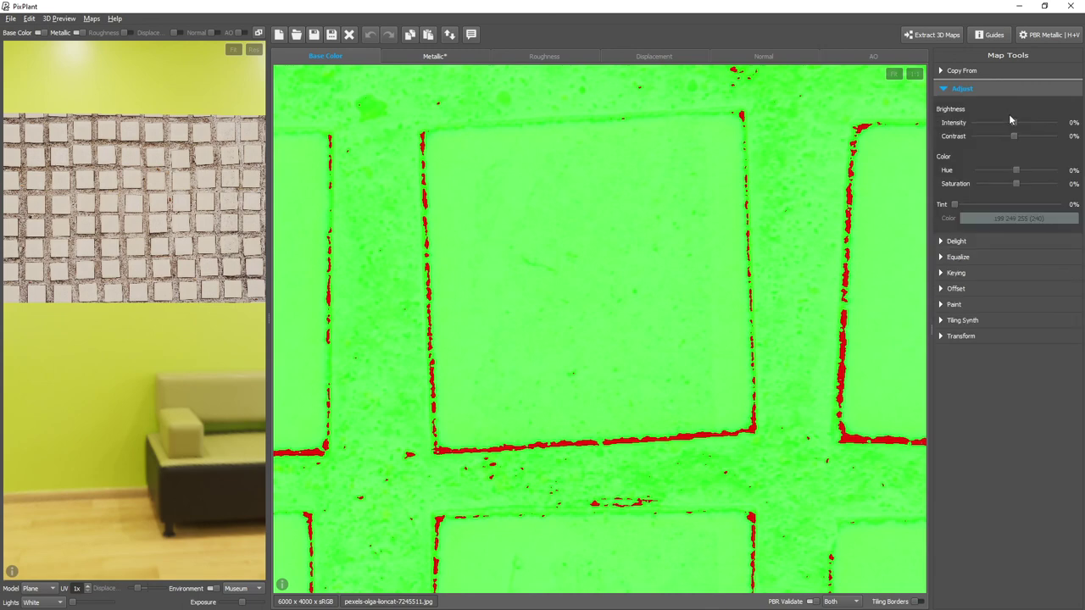
scroll(1014, 122, up, 4)
scroll(1015, 122, up, 1)
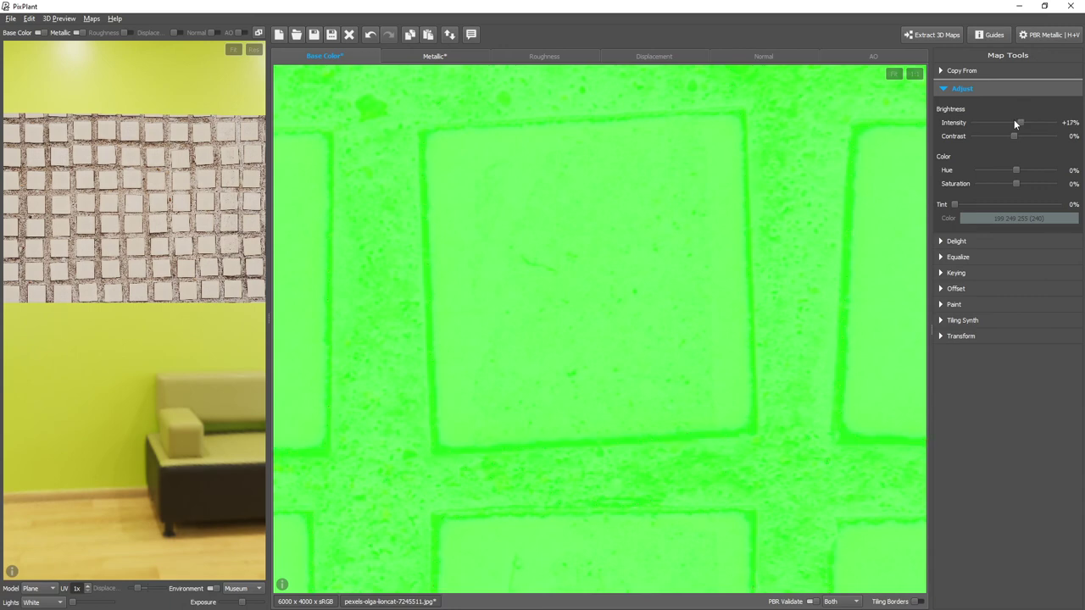
click(894, 74)
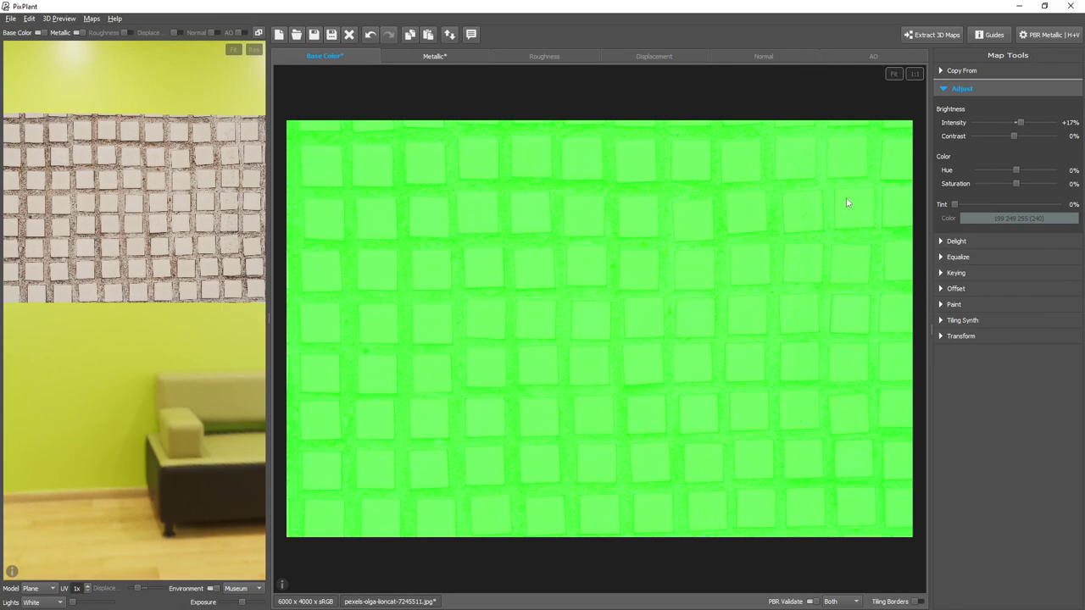
click(785, 604)
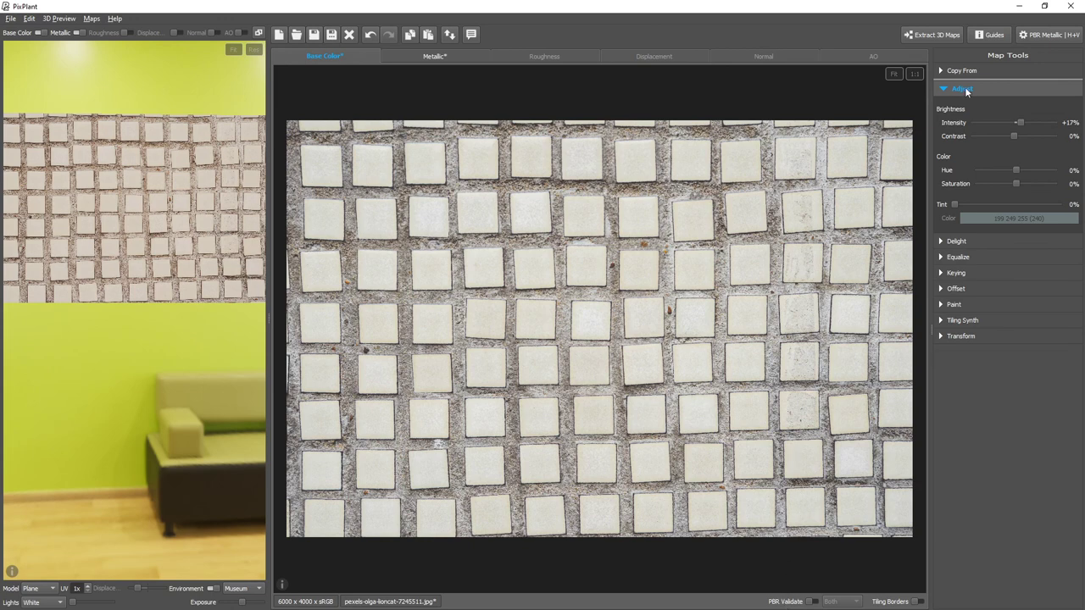
click(369, 34)
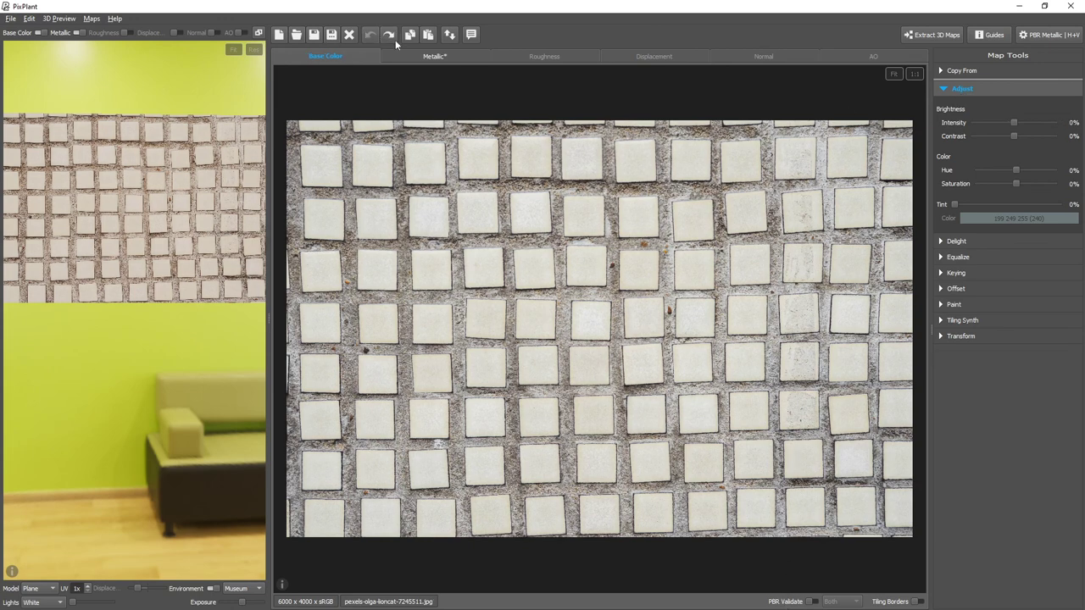
Step: Open the Keying tools and browse the guide source list without choosing one
click(999, 273)
click(1017, 155)
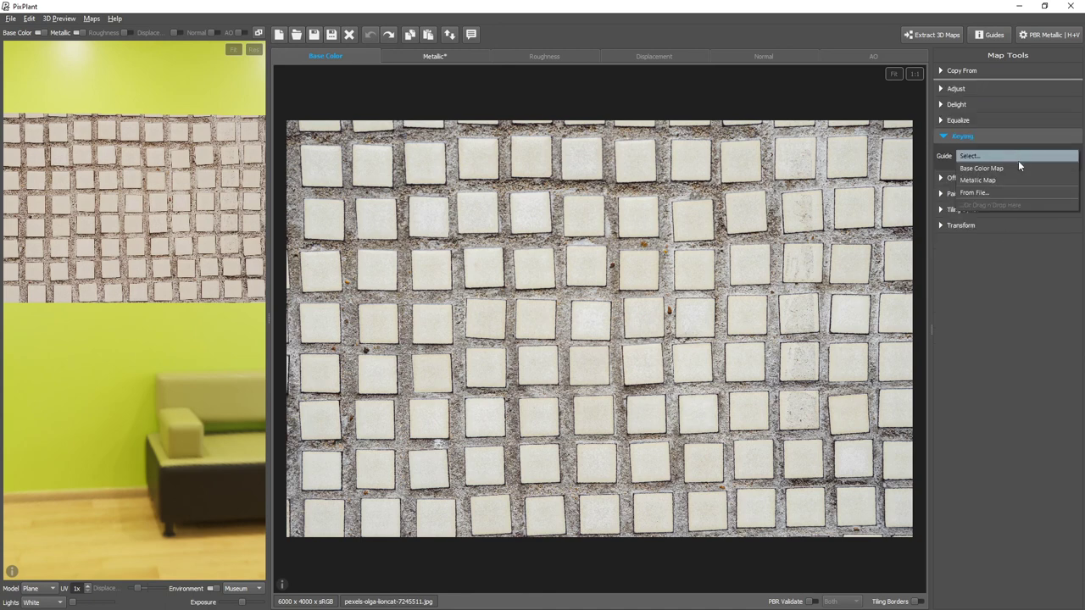
click(1015, 170)
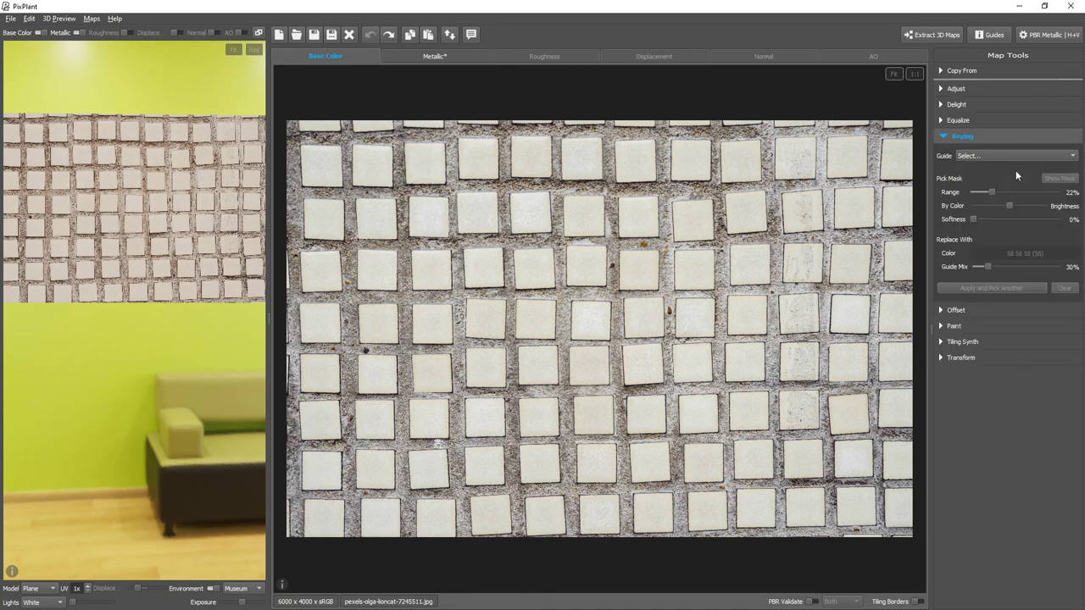
Step: Key out the too-dark grout specks by picking a red-flagged grout spot under validation
click(792, 603)
scroll(850, 220, up, 2)
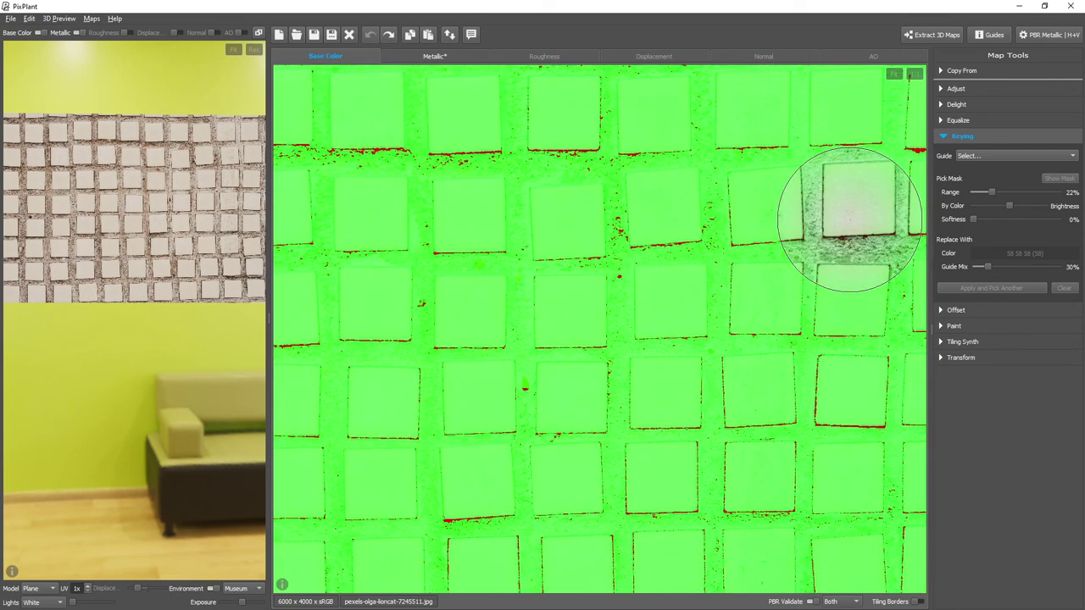
scroll(850, 220, up, 5)
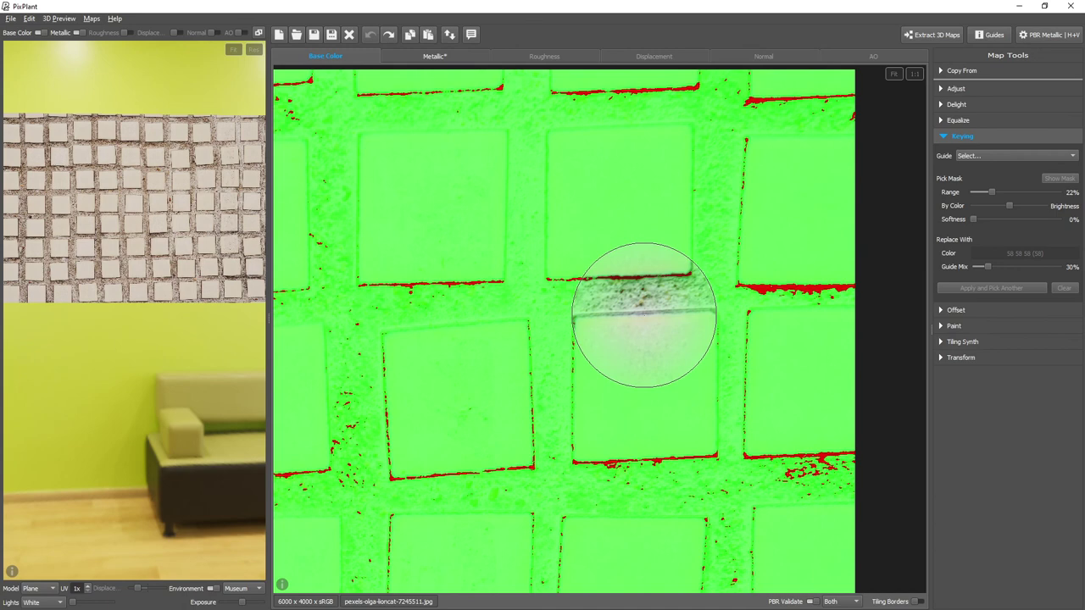
click(760, 288)
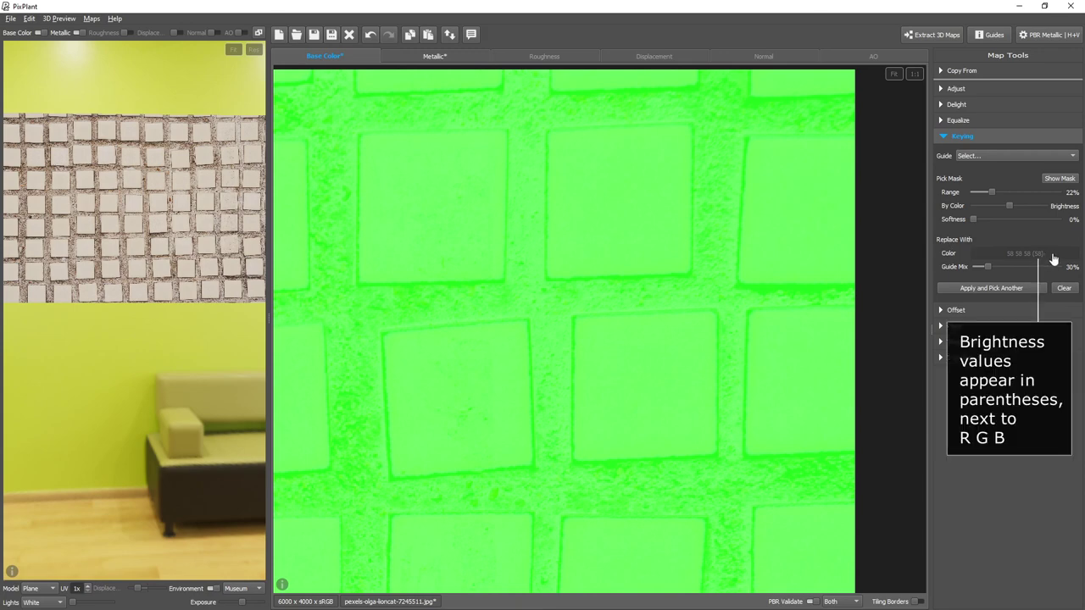
scroll(608, 299, down, 4)
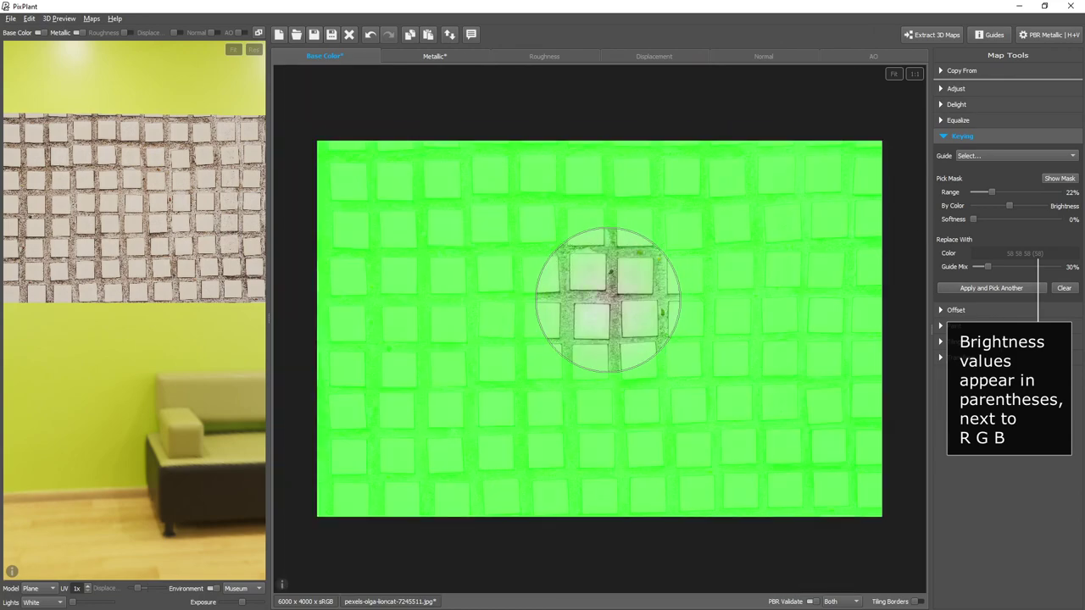
click(809, 602)
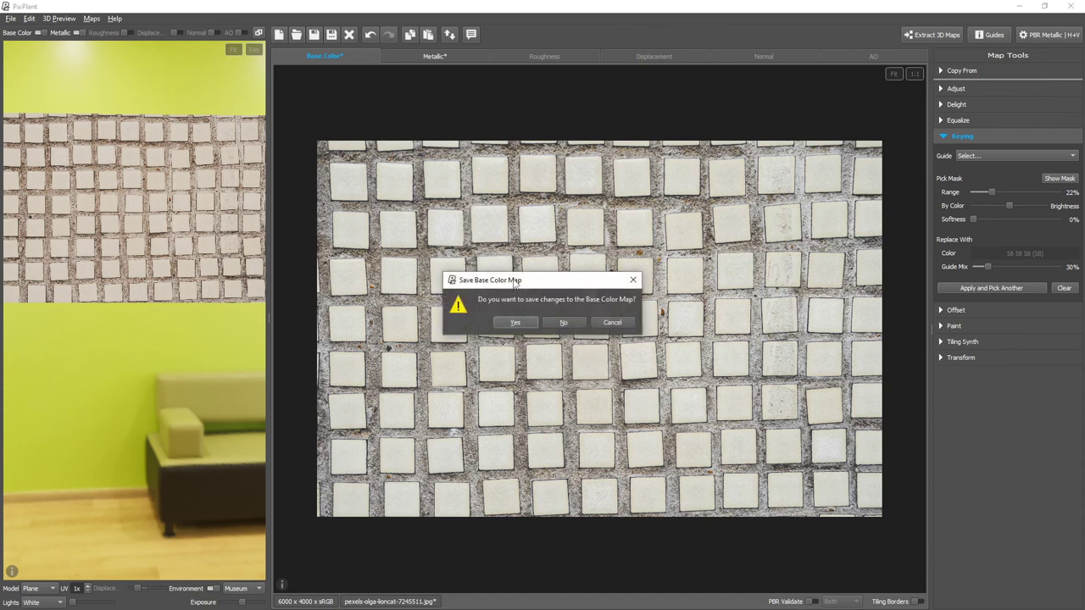
Step: Close the tile map without saving and compare the 2861 x 4293 brick map with validation on and off
key(ctrl+w)
click(565, 322)
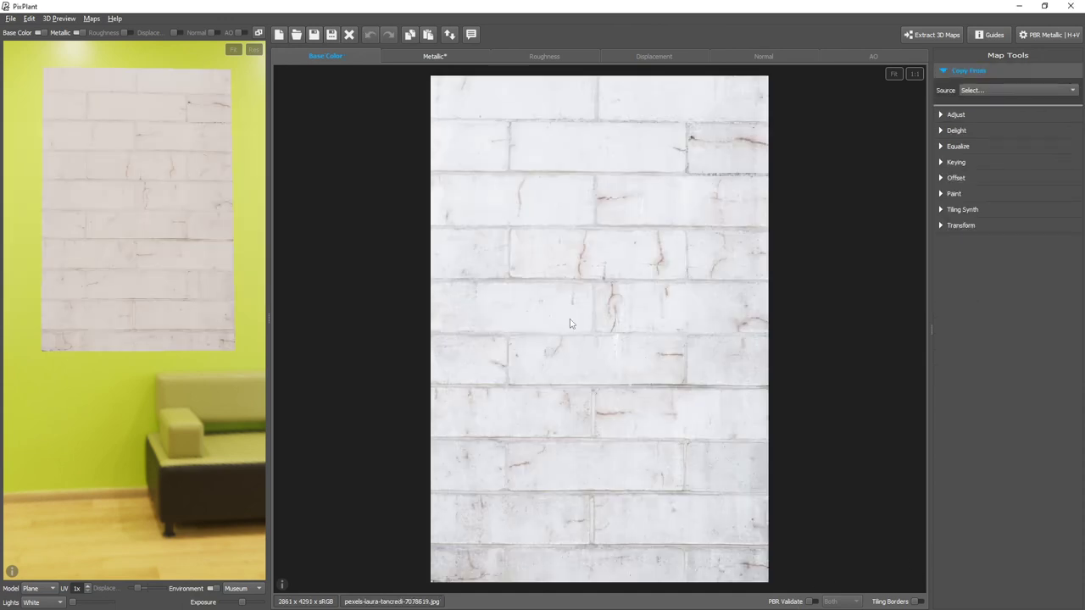
click(799, 604)
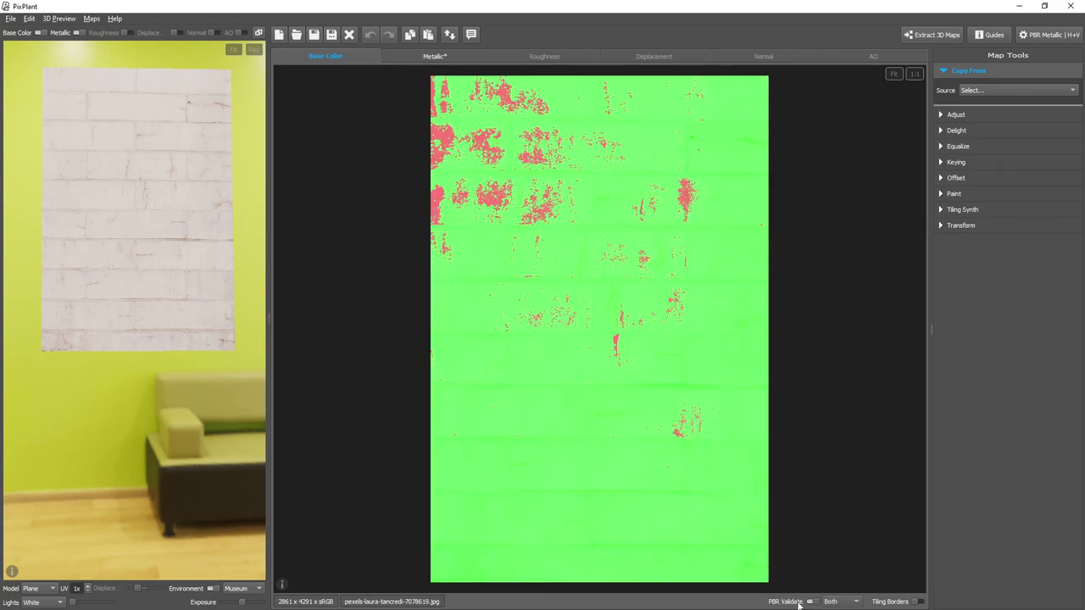
scroll(843, 459, up, 3)
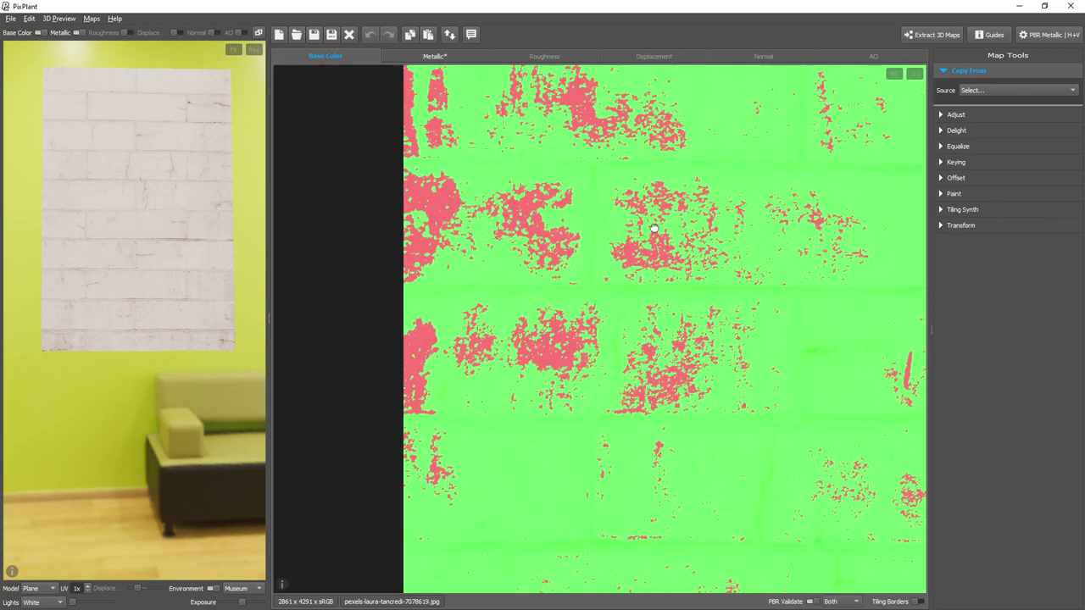
click(794, 604)
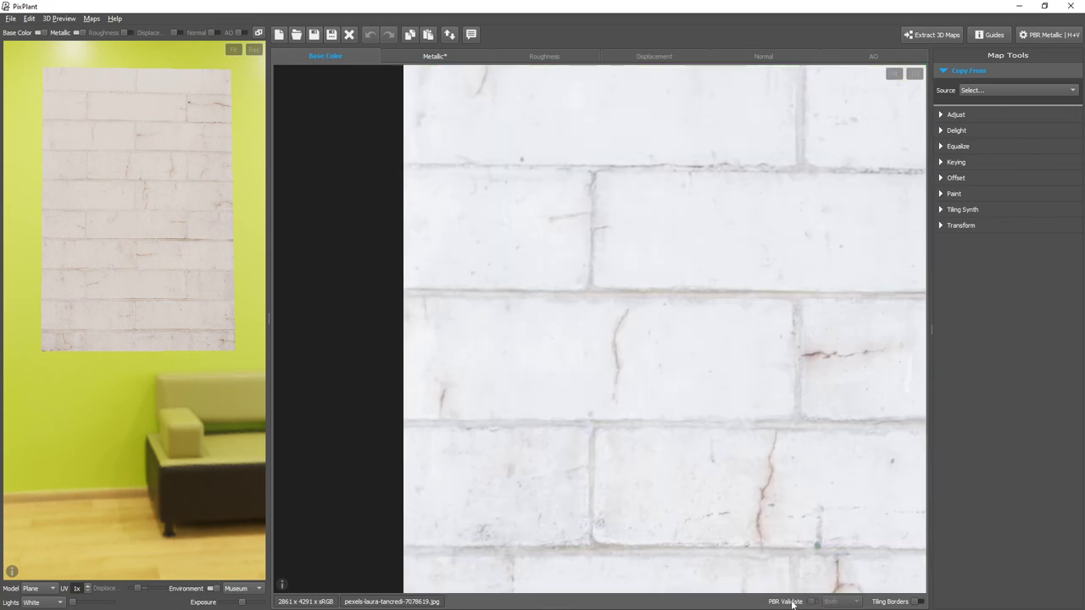
click(793, 603)
click(793, 604)
click(794, 604)
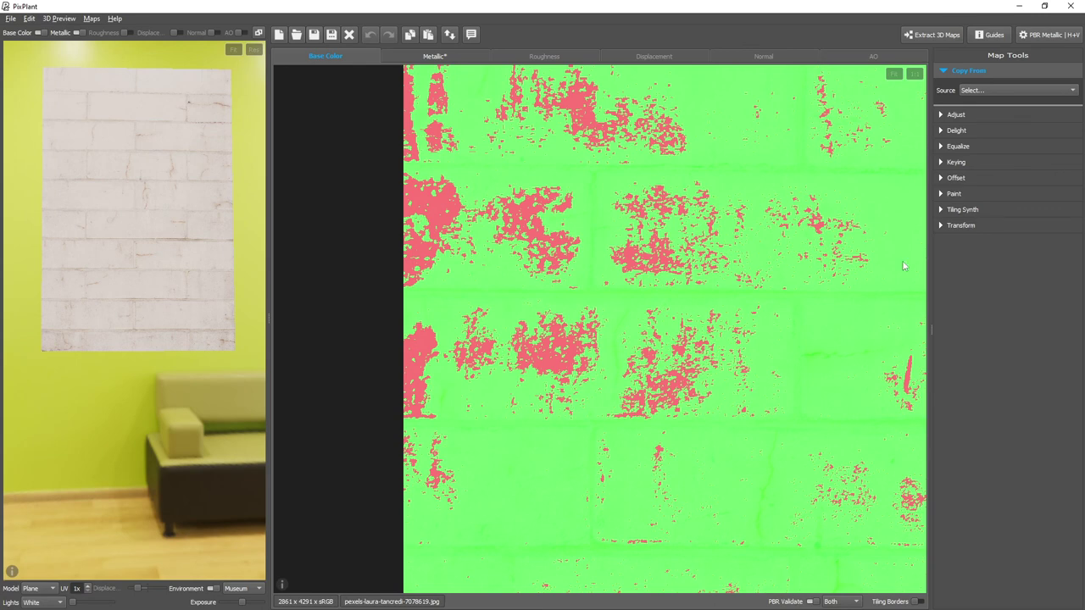
Step: Lower the brick map's brightness Intensity to -4% and fit the whole texture in view
click(993, 112)
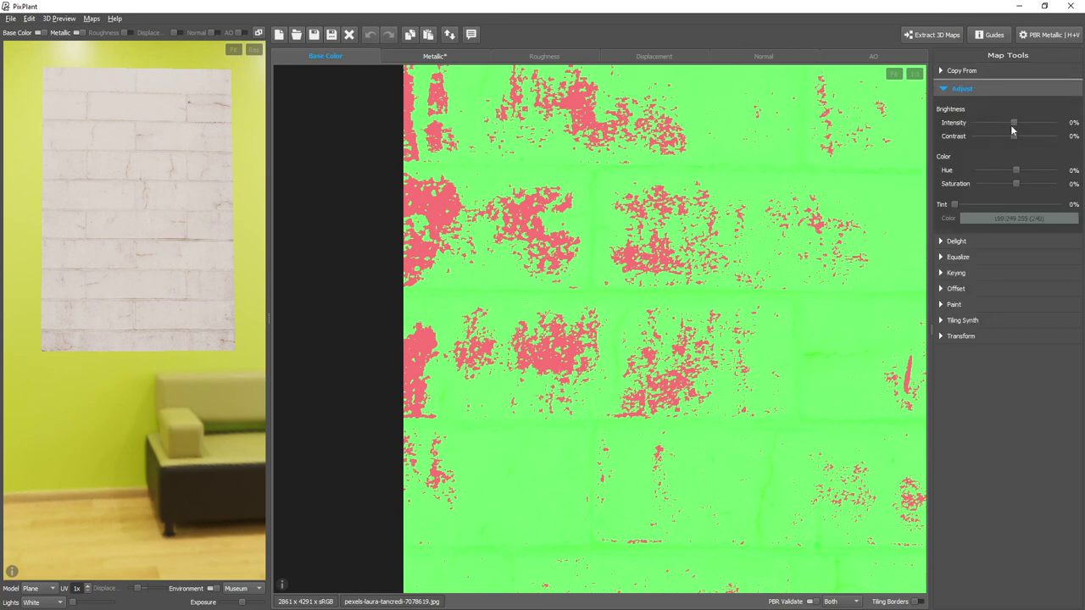
click(1013, 122)
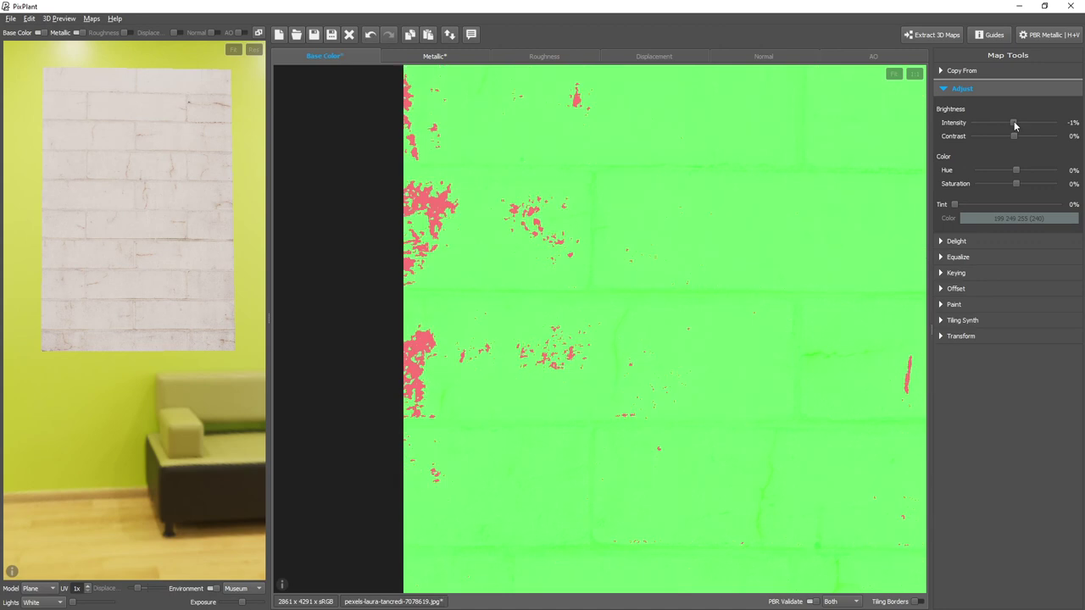
scroll(1014, 121, down, 1)
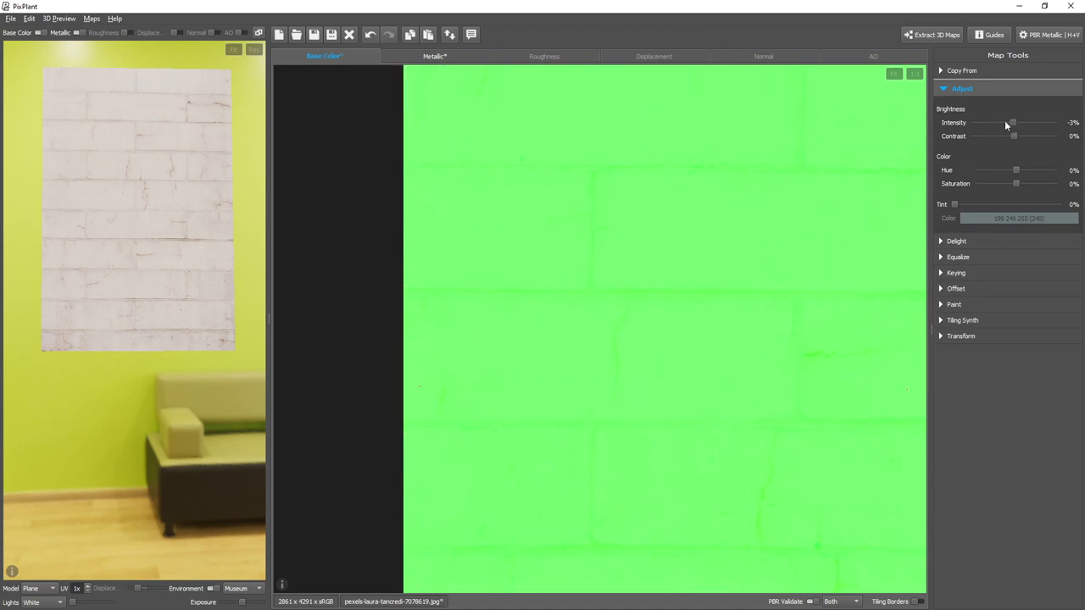
scroll(1004, 123, down, 1)
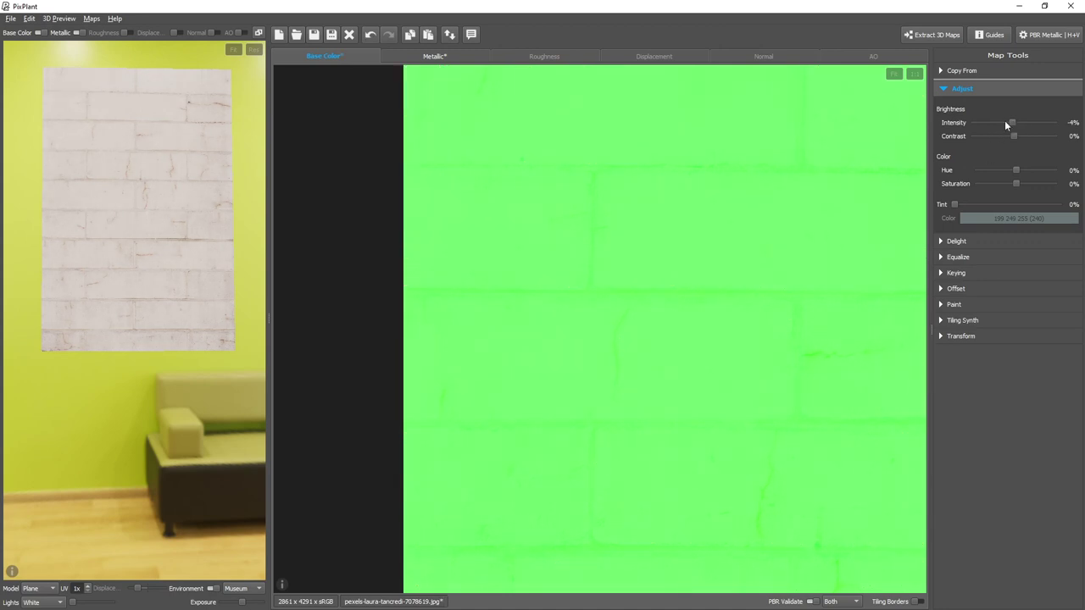
click(894, 75)
Step: Zoom in with validation off and pan around the hole's remaining red spot
scroll(703, 136, up, 1)
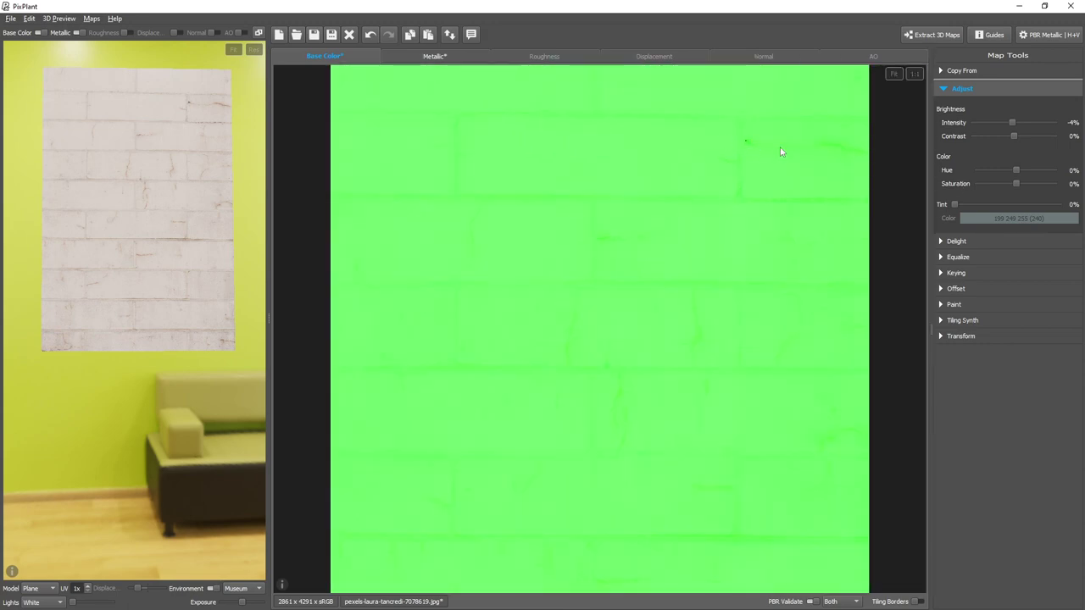
scroll(710, 138, up, 2)
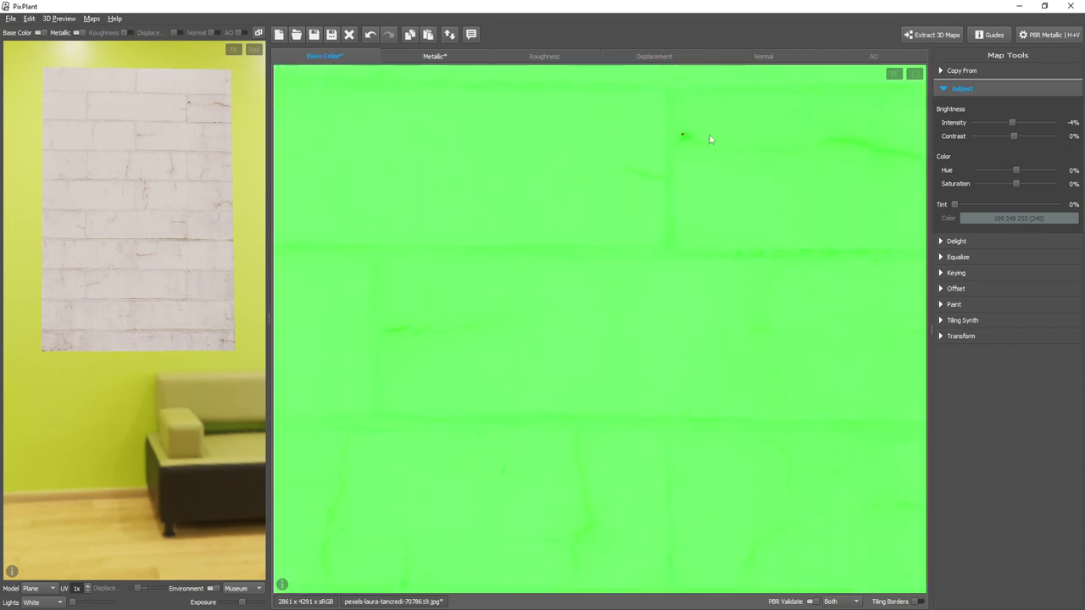
click(789, 603)
drag(639, 138, 668, 306)
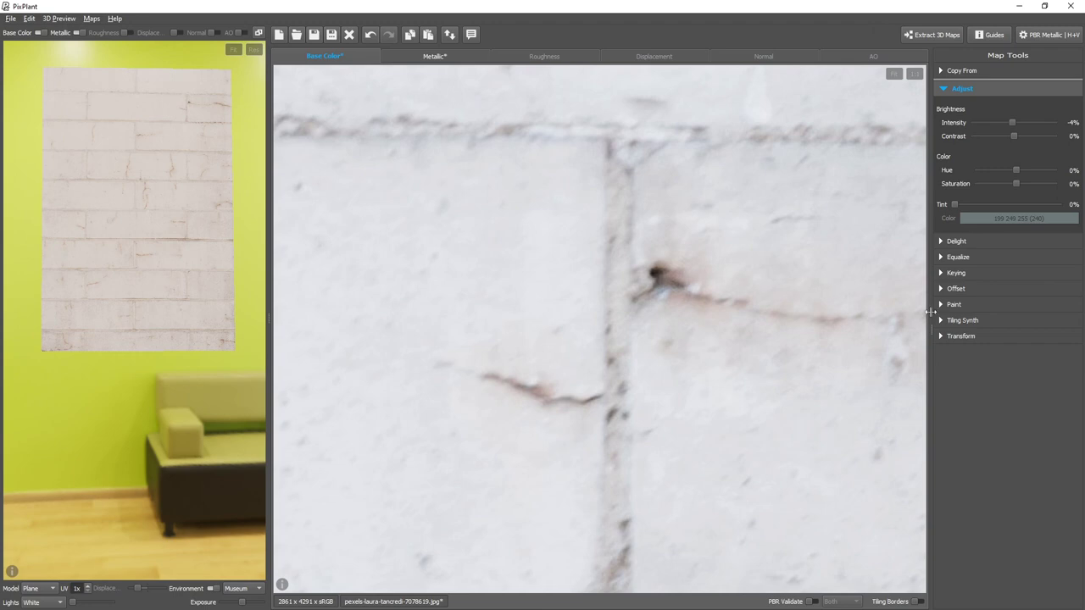
Step: Clone clean plaster over the red hole spot with the Clone brush at size 7, 5% strength
click(995, 303)
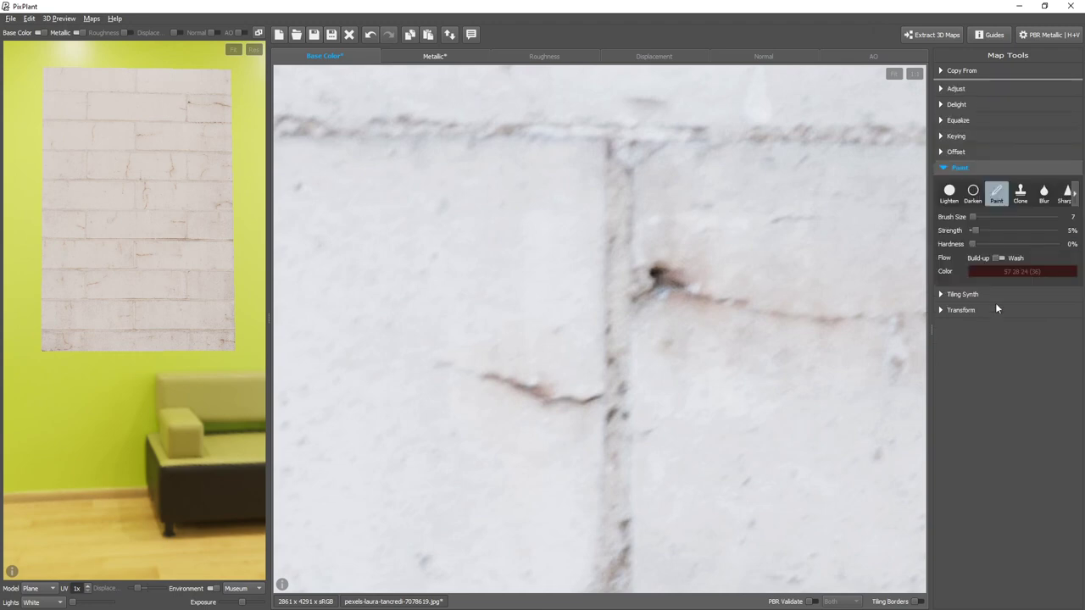
click(1019, 195)
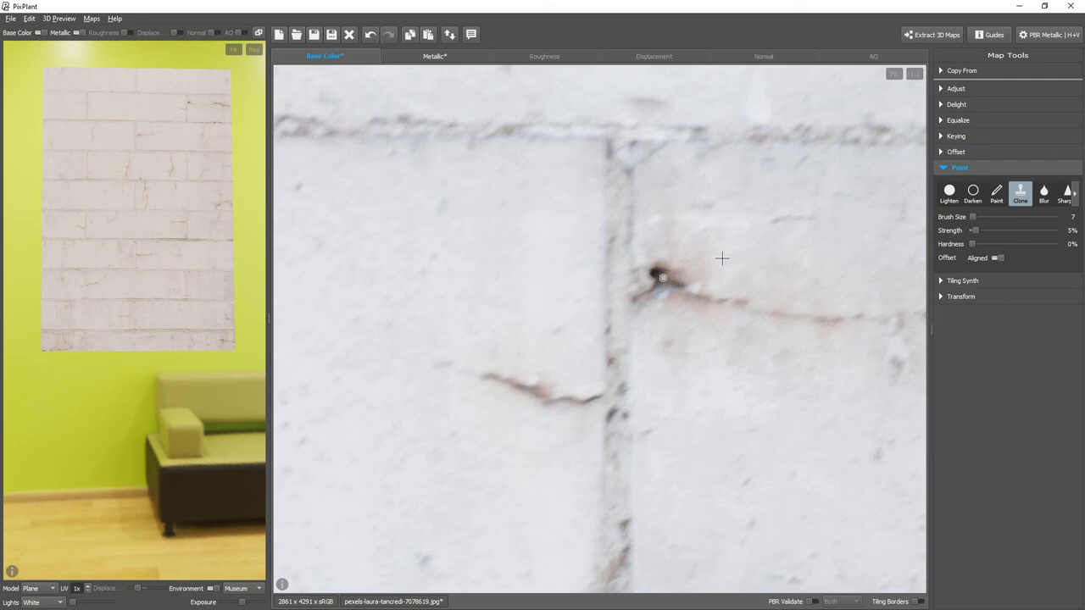
scroll(721, 258, up, 3)
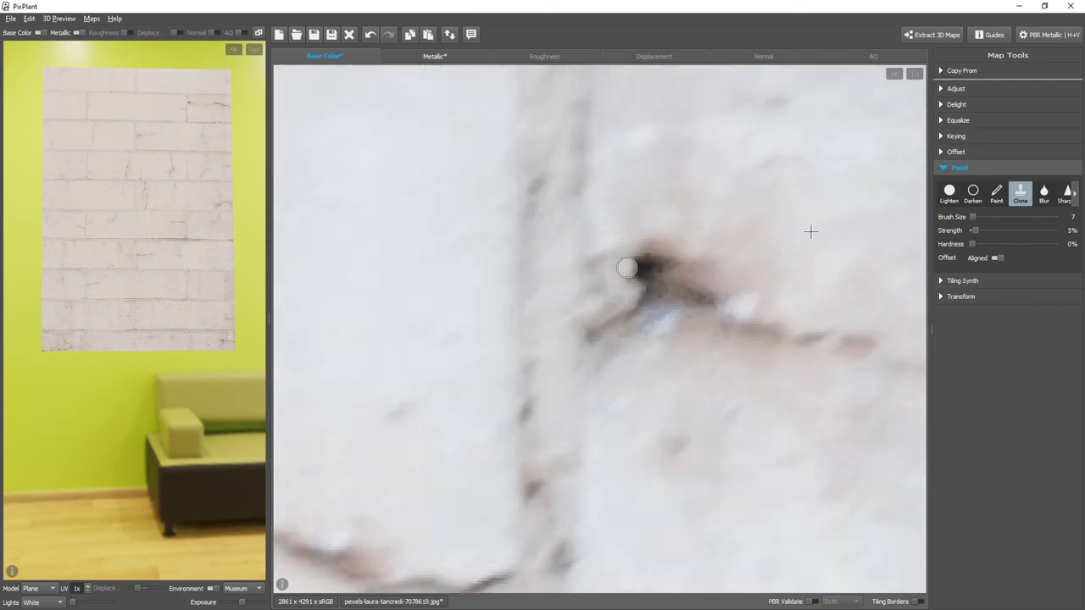
click(796, 603)
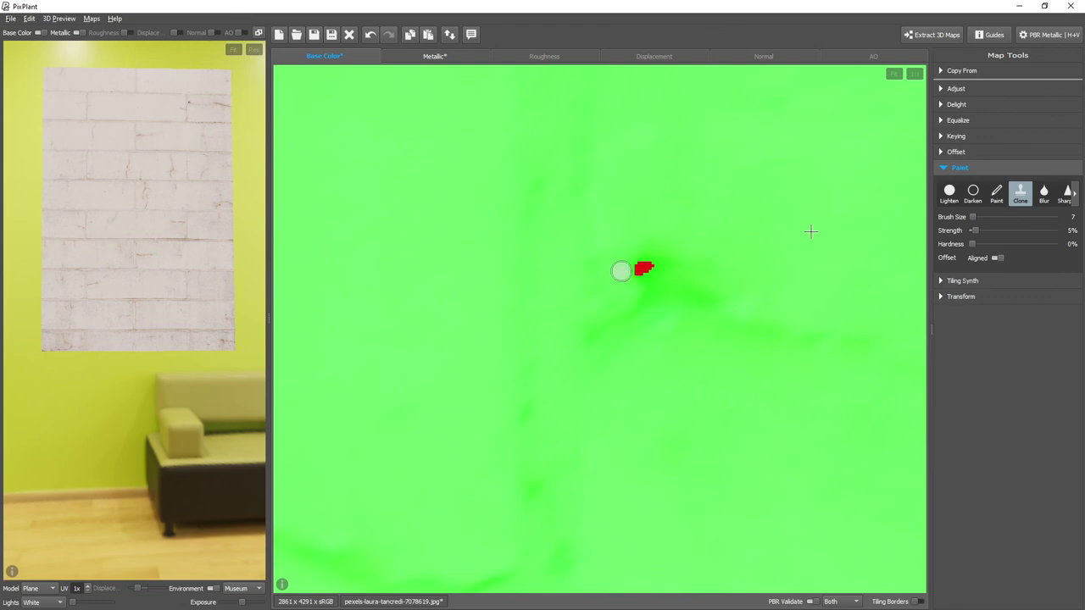
drag(621, 270, 636, 275)
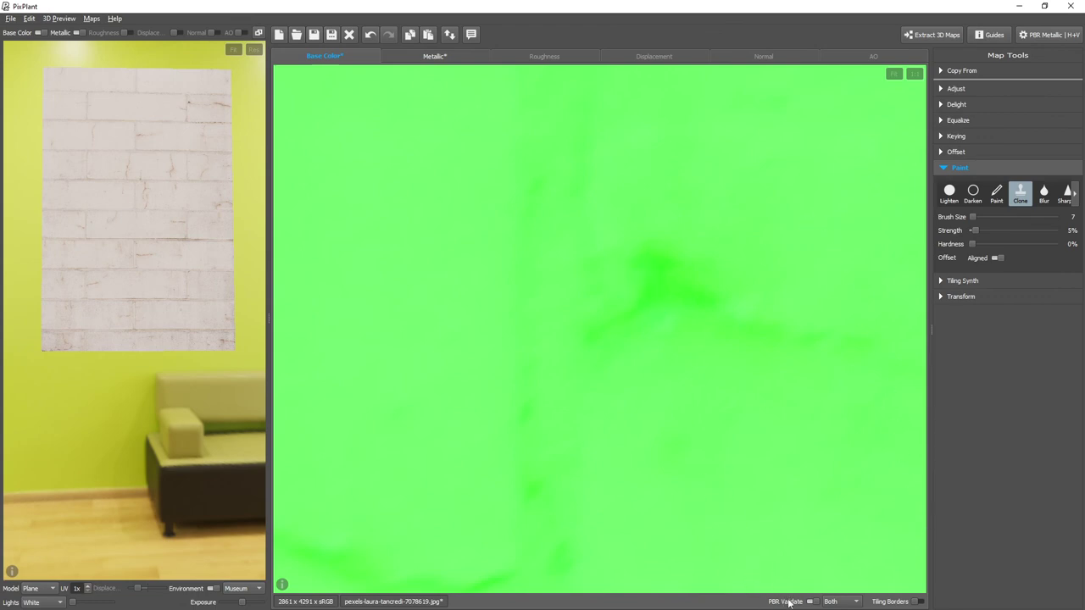
click(789, 603)
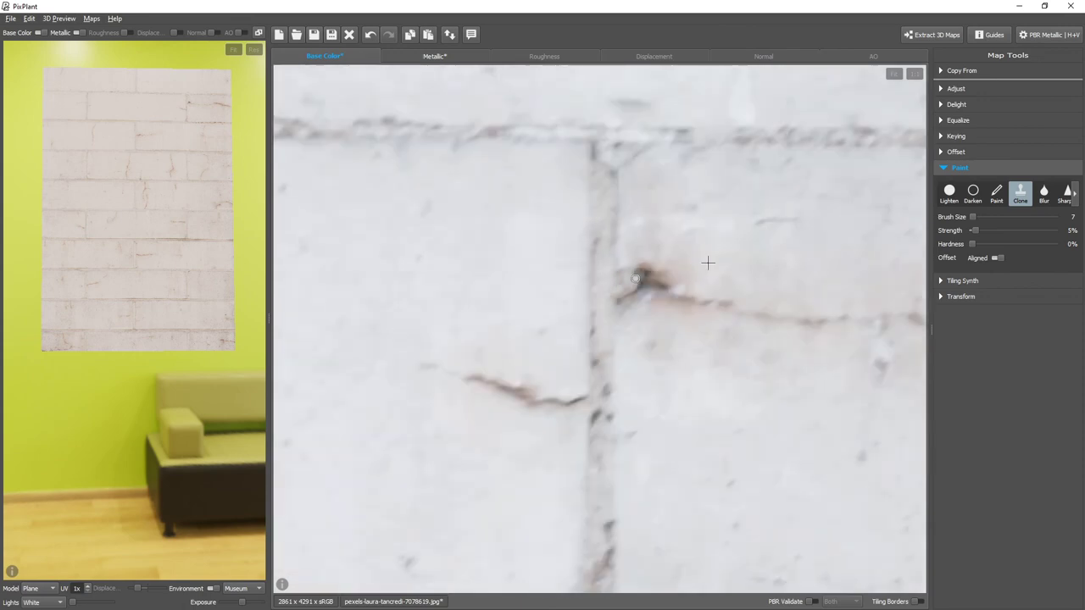
scroll(635, 279, down, 5)
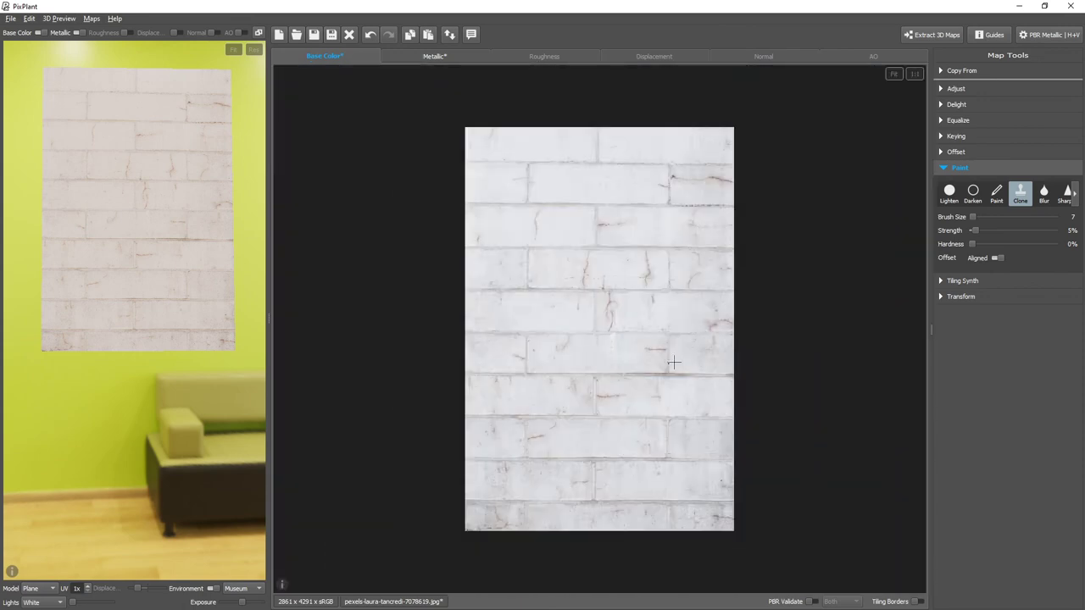
Step: Review the Preferences luminosity ranges, cancel, and confirm the brick map validates fully green
click(29, 18)
click(75, 106)
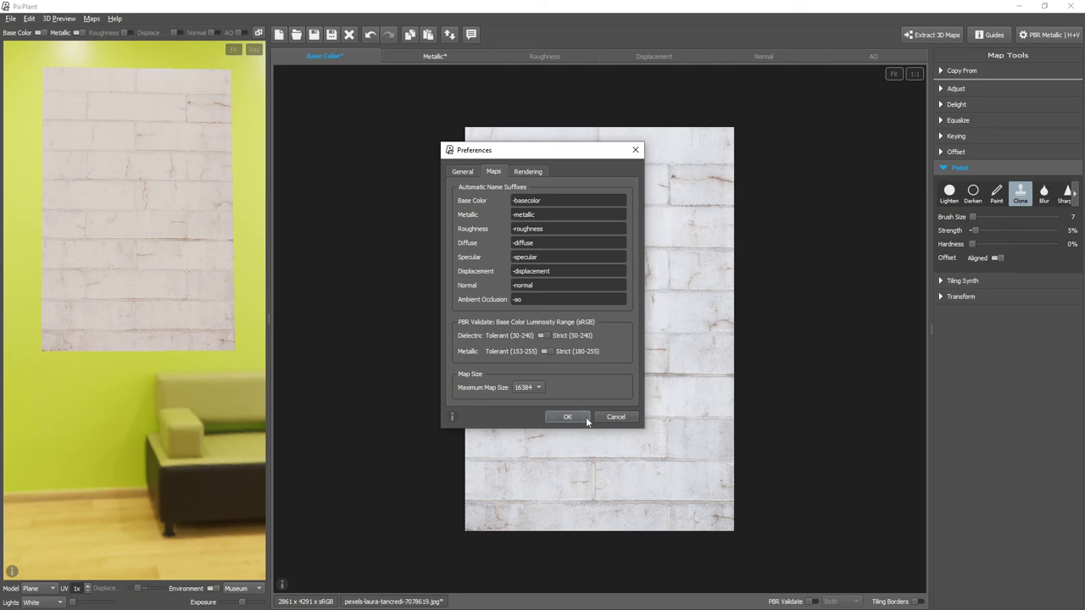
click(611, 417)
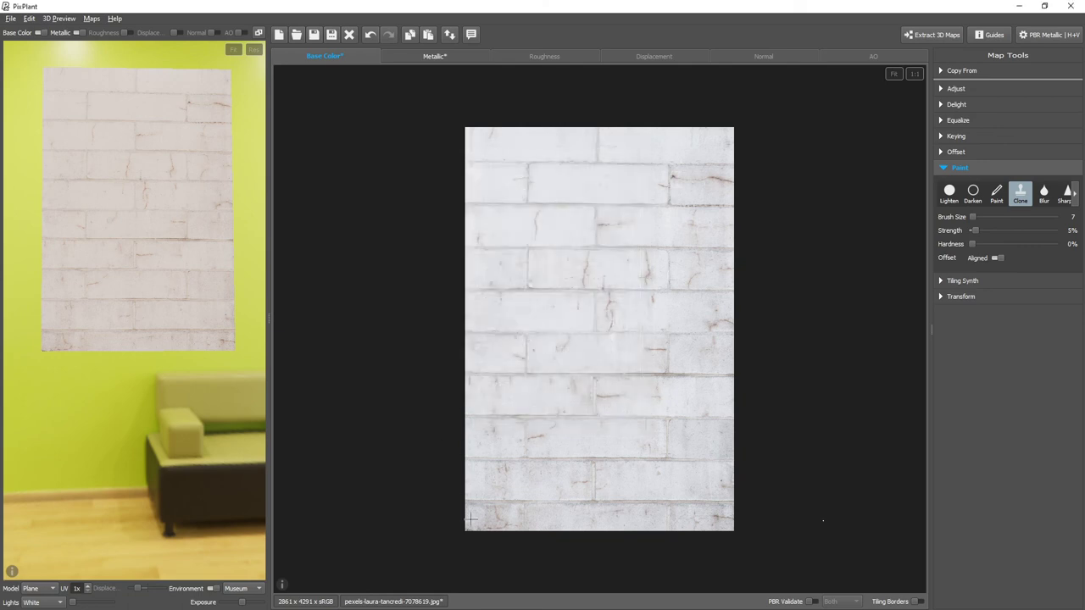
click(796, 603)
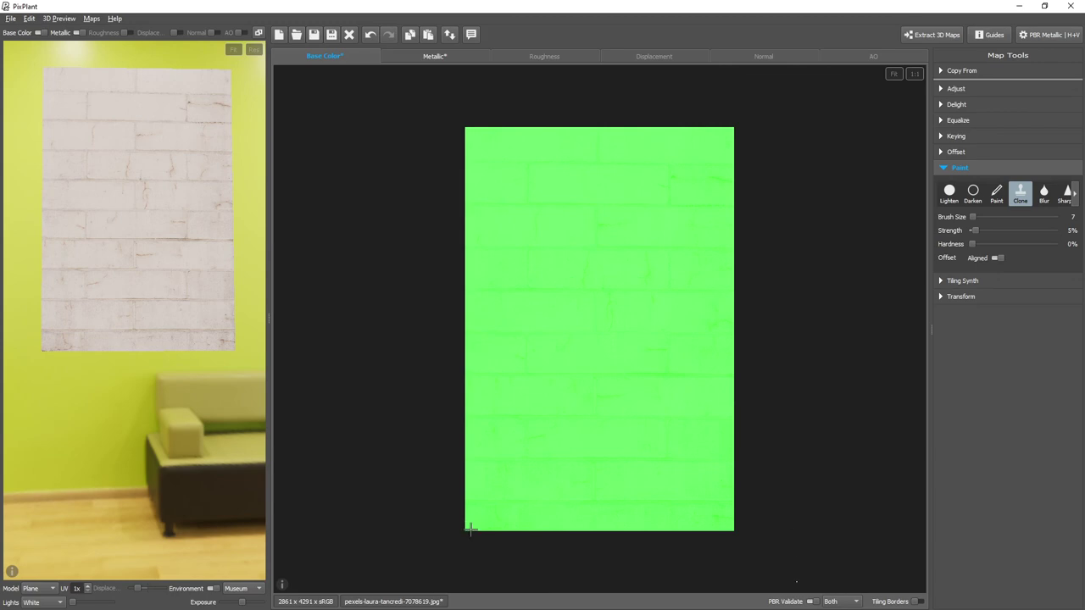